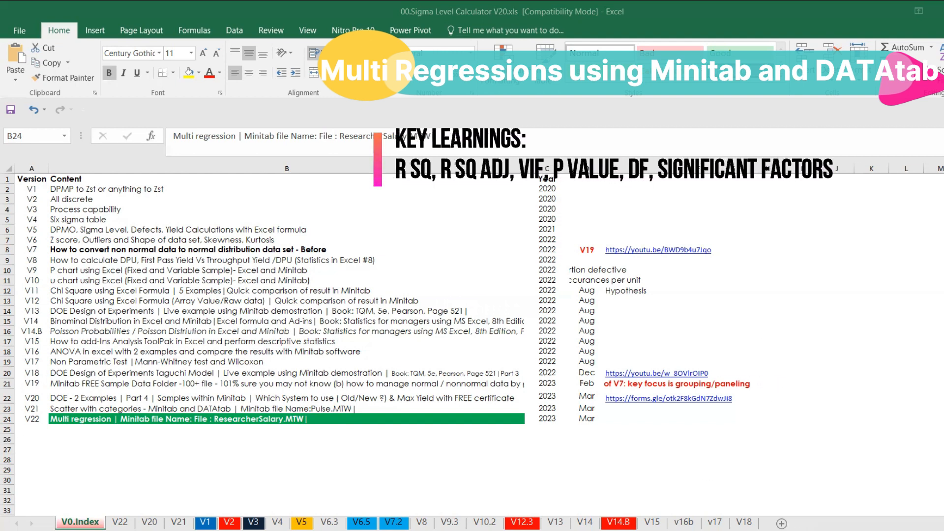
Step: Append "+ DATAtab" to the V22 multi regression entry in cell B24 of the index sheet
left_click(710, 529)
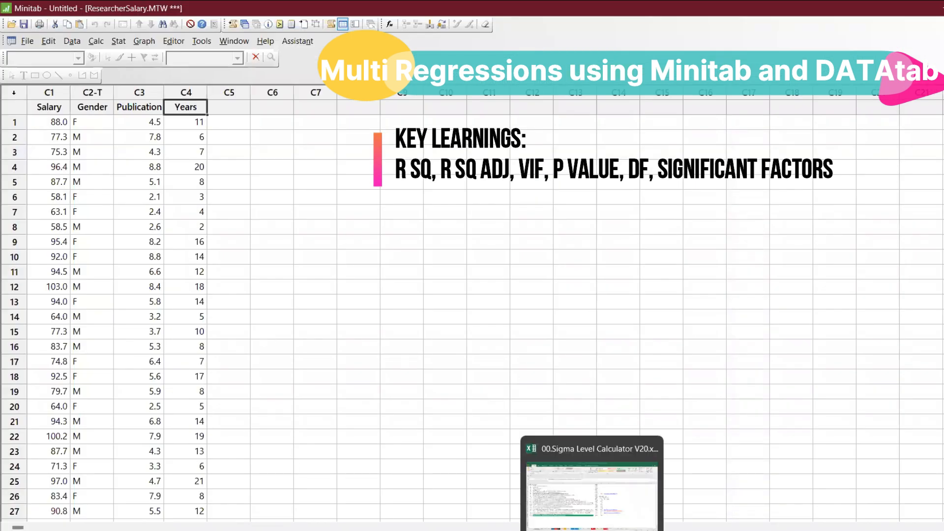
left_click(560, 473)
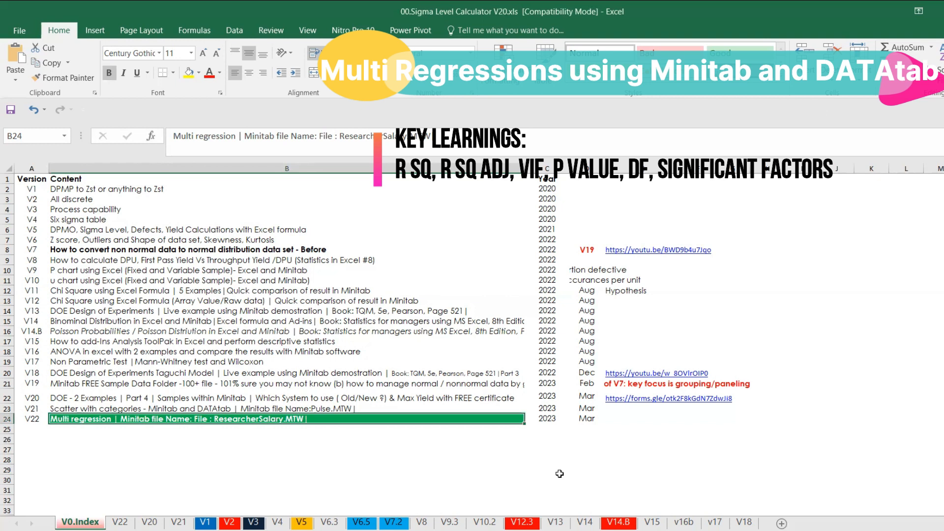
double_click(462, 419)
type("+ DATAtab")
key("Return")
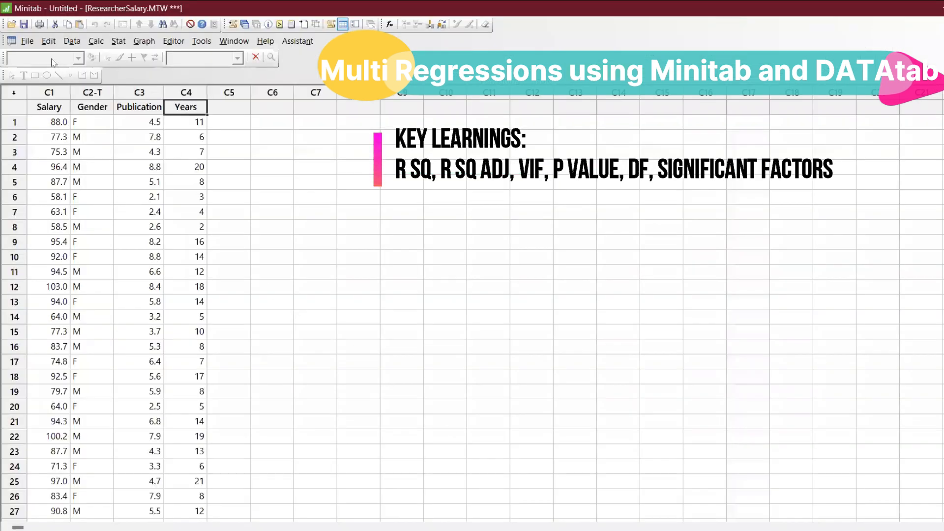
Step: Switch to Minitab and open the worksheet ResearcherSalary.MTW from the Minitab Sample Data folder
left_click(28, 41)
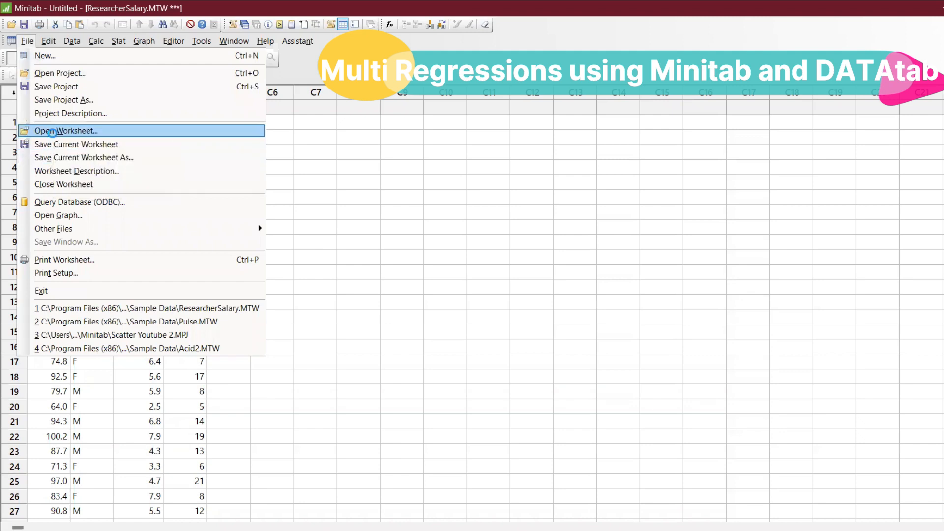
left_click(55, 130)
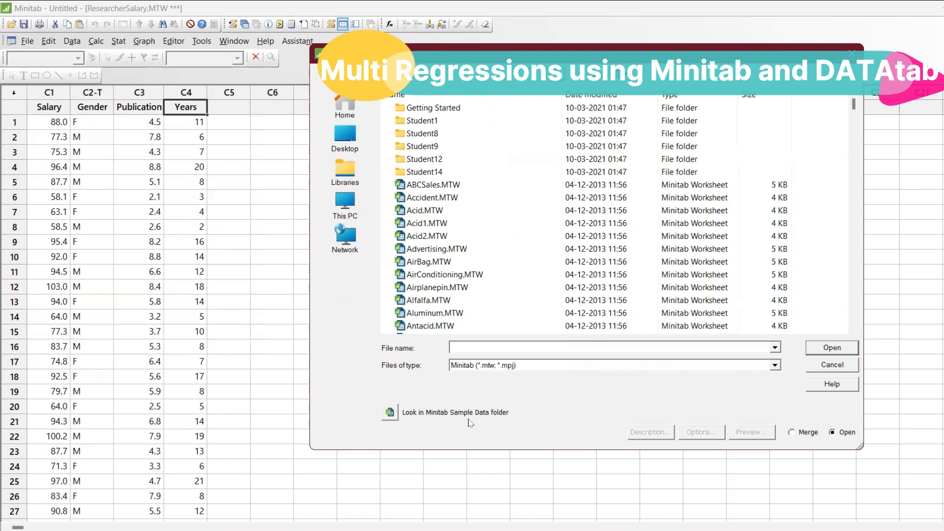
left_click(402, 416)
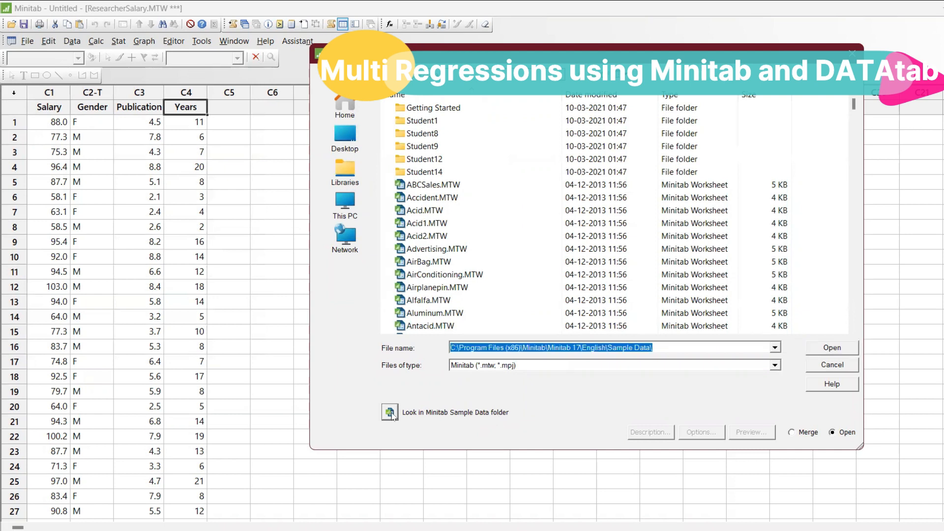
left_click(462, 263)
key("r")
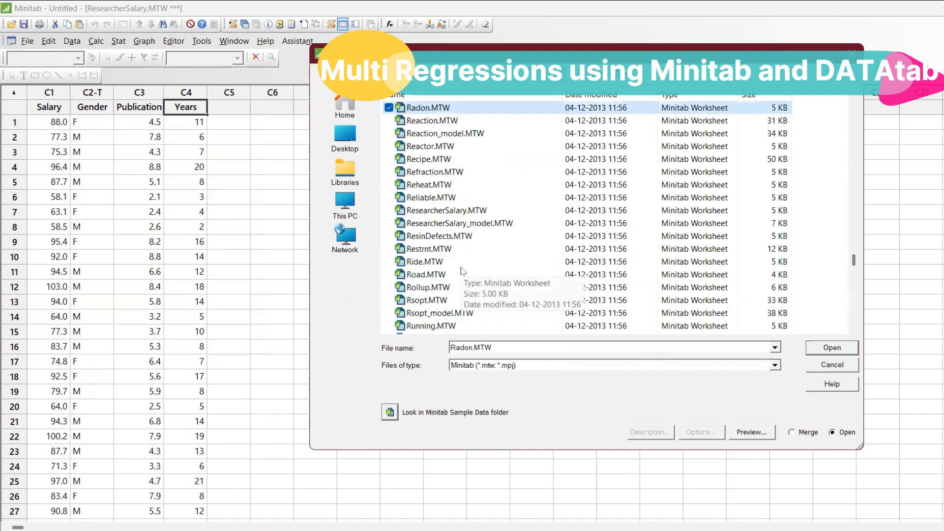
key("Down")
key("Down")
key("Down")
key("Down")
key("Down")
key("Down")
key("Down")
key("Down")
key("Down")
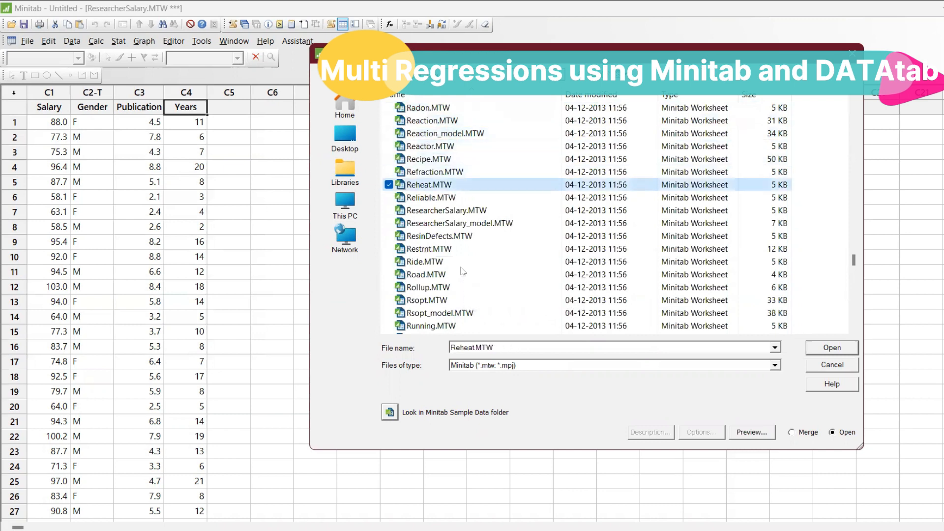
left_click(539, 210)
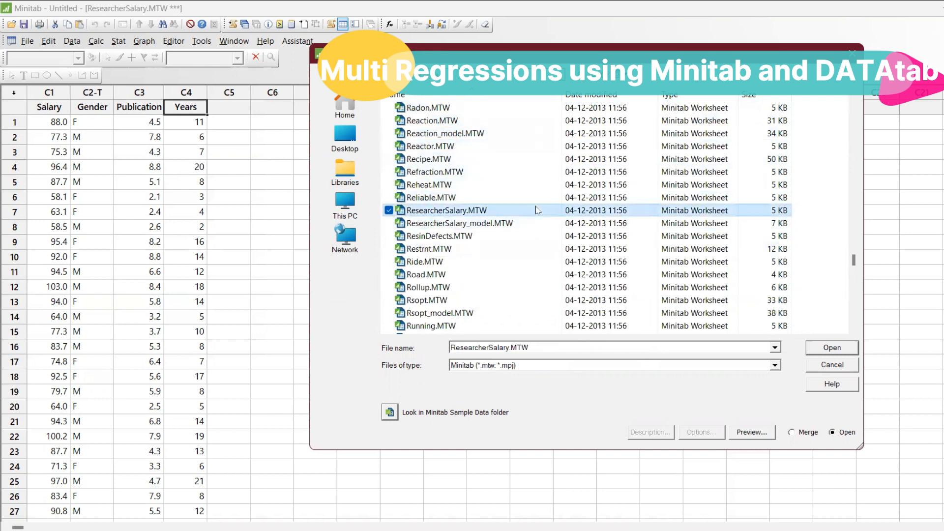
left_click(814, 348)
left_click(559, 314)
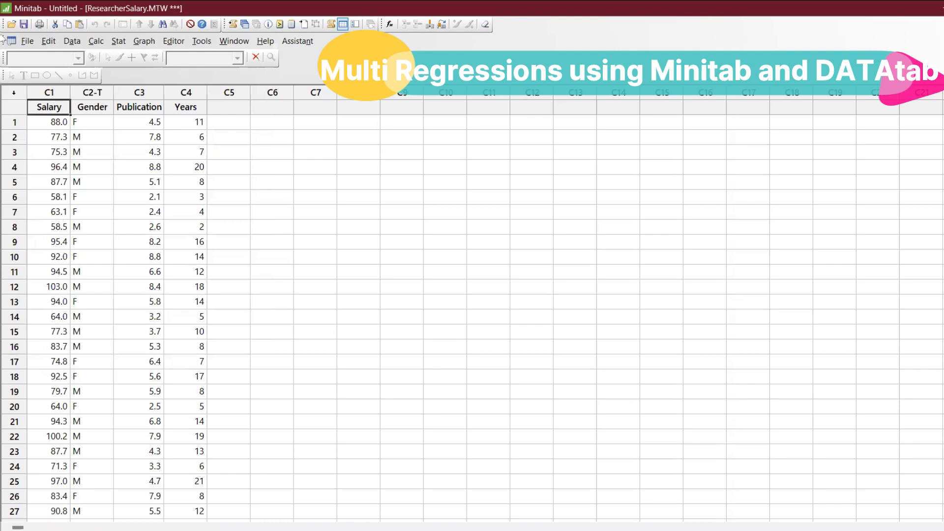
Step: Create a linear fitted line plot with Salary as the response and Years as the predictor
left_click(119, 41)
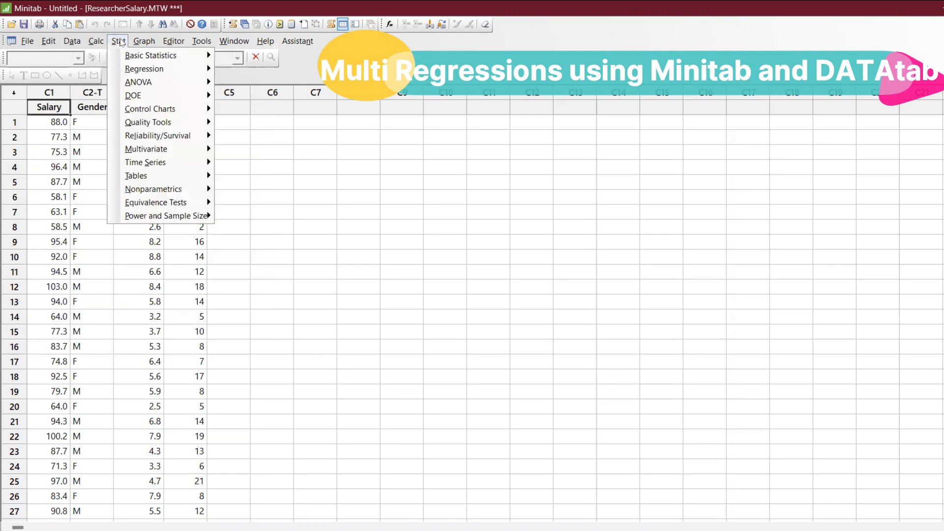
mouse_move(211, 71)
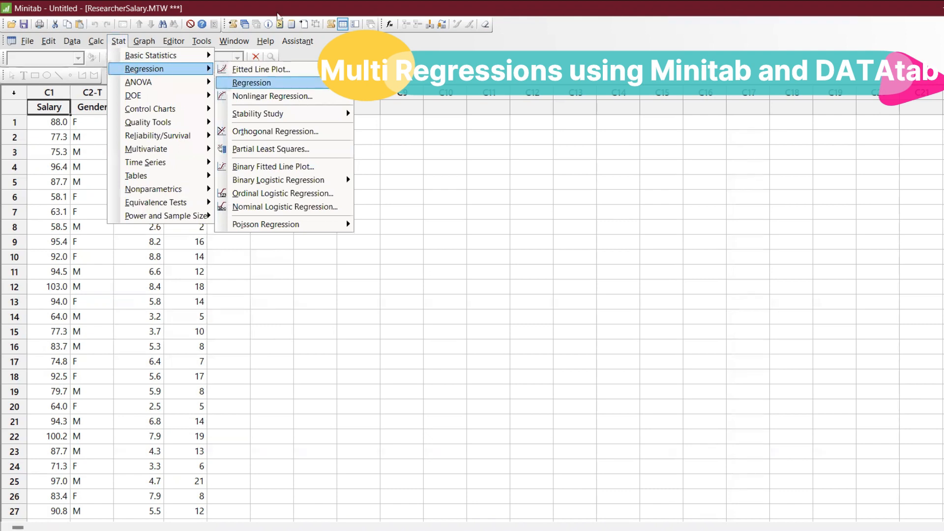
left_click(120, 41)
left_click(120, 41)
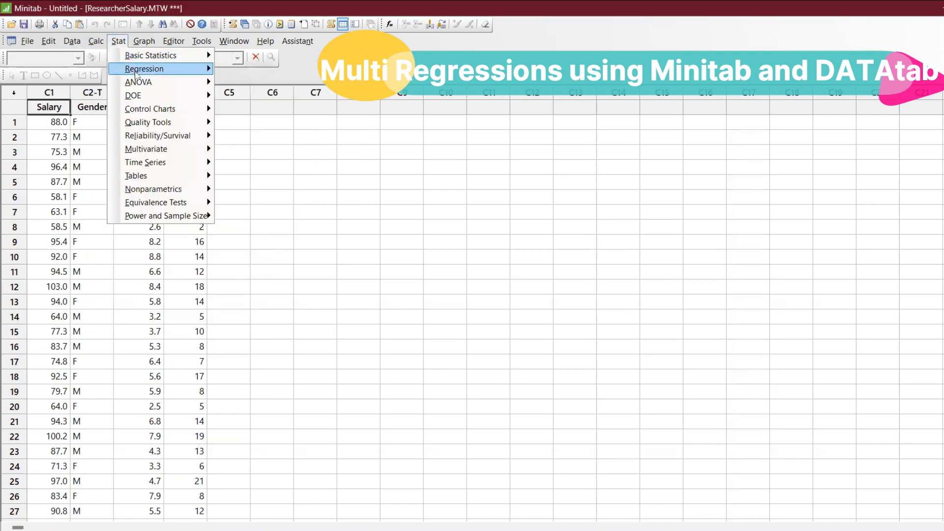
mouse_move(162, 69)
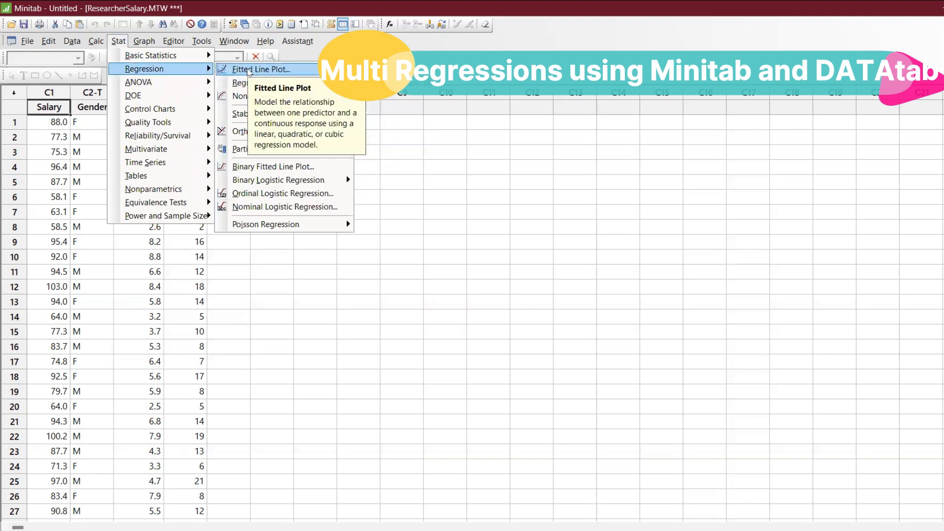
left_click(249, 72)
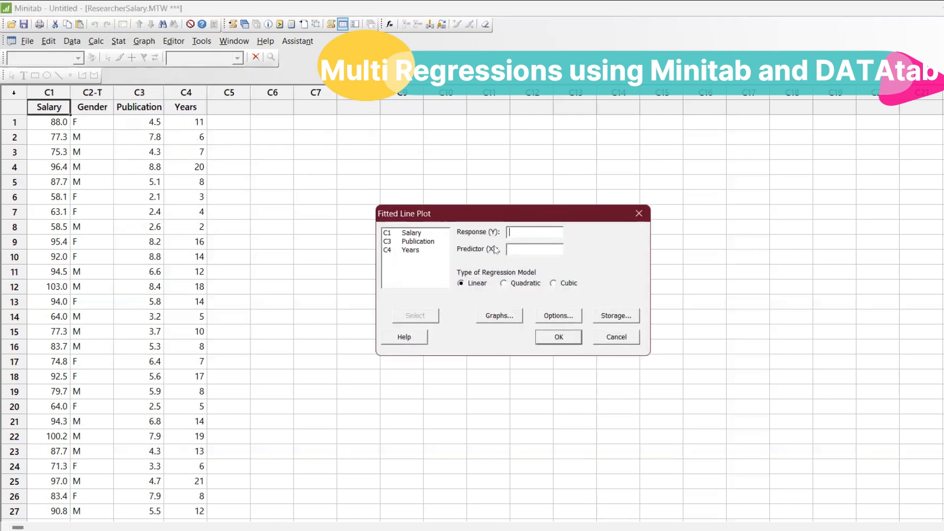
double_click(417, 233)
double_click(413, 250)
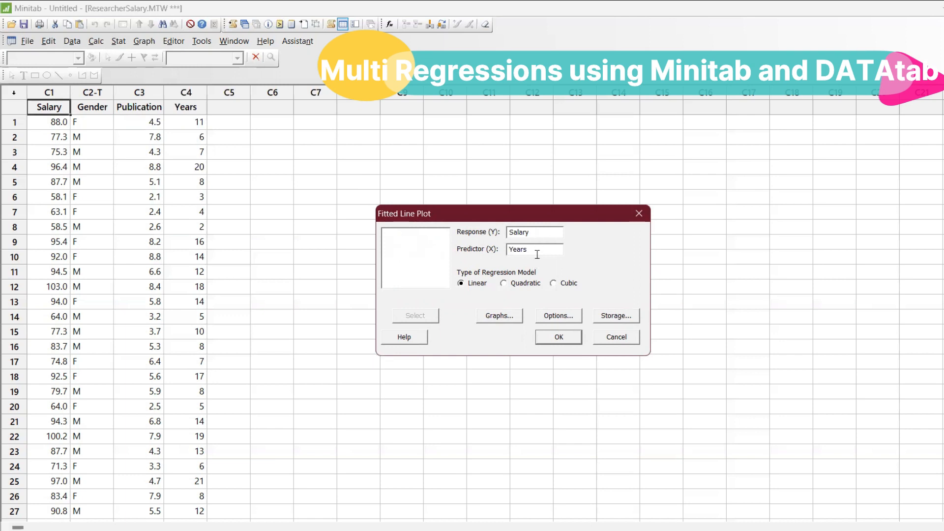
left_click(560, 337)
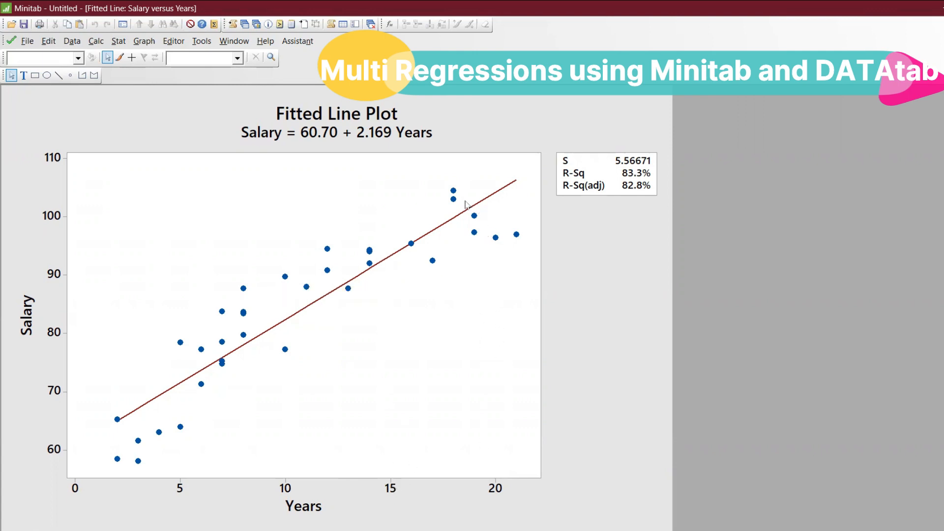
Step: Return to the worksheet and create a second linear fitted line plot of Salary with Publication as the predictor
left_click(244, 24)
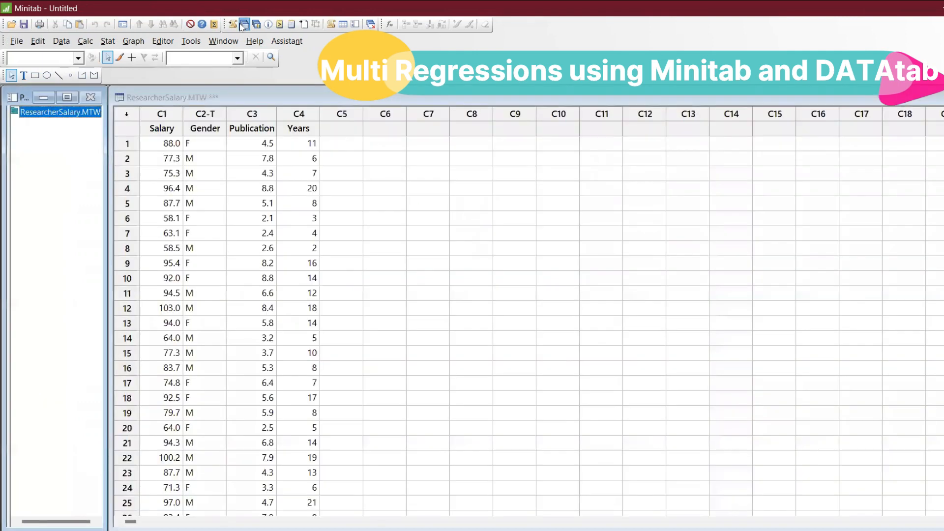
key("ctrl+e")
key("Tab")
key("Delete")
left_click(407, 241)
double_click(407, 242)
left_click(549, 337)
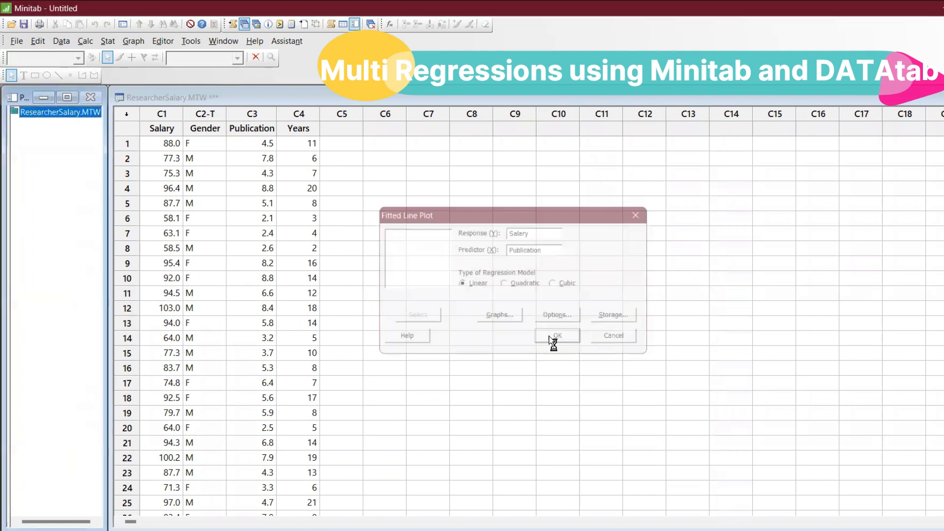
Step: Reposition the Salary versus Publication plot for viewing, and clear it and the Session window off the worksheet
left_click_drag(274, 120, 707, 166)
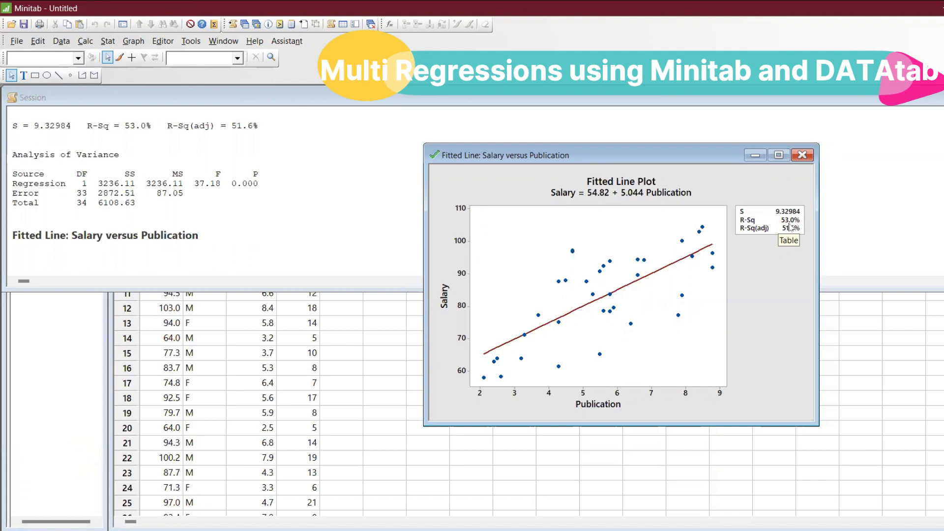
left_click(756, 160)
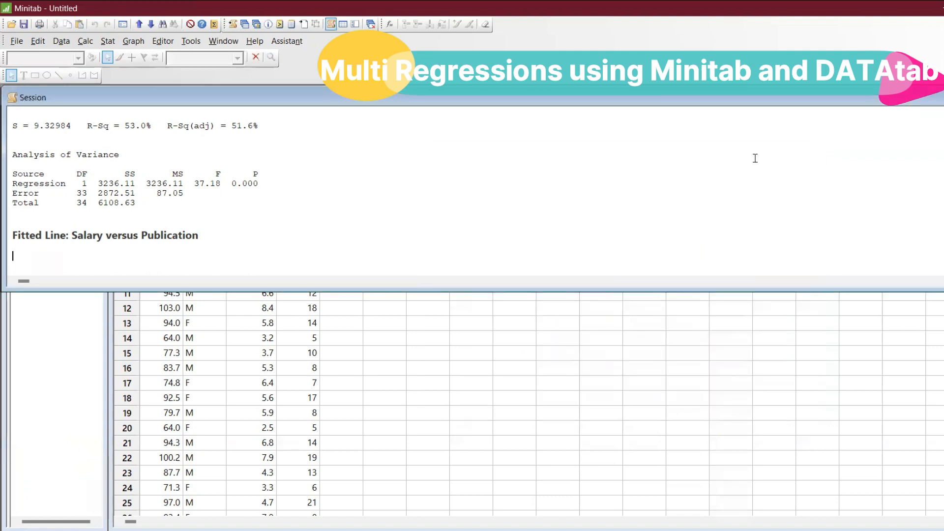
left_click(943, 97)
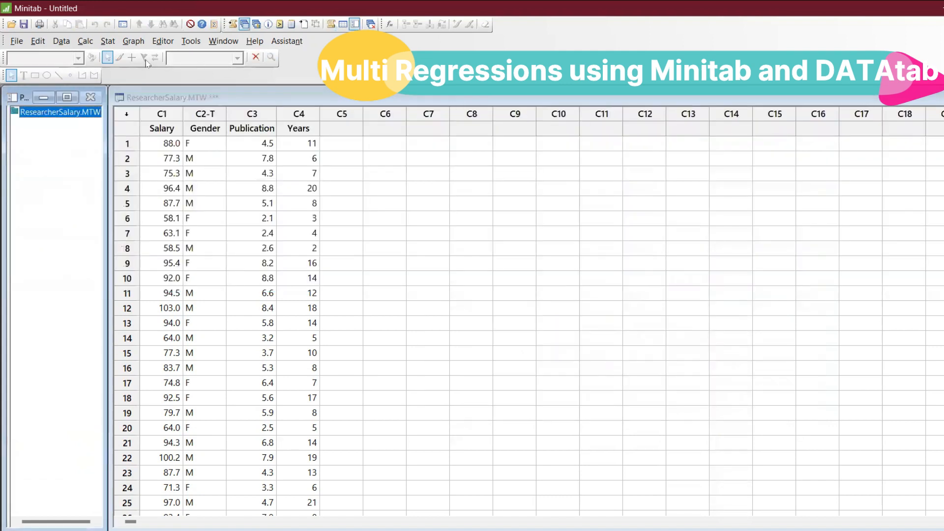
Step: Set up a multiple regression model with Salary as the response and Publication and Years as continuous predictors
left_click(107, 42)
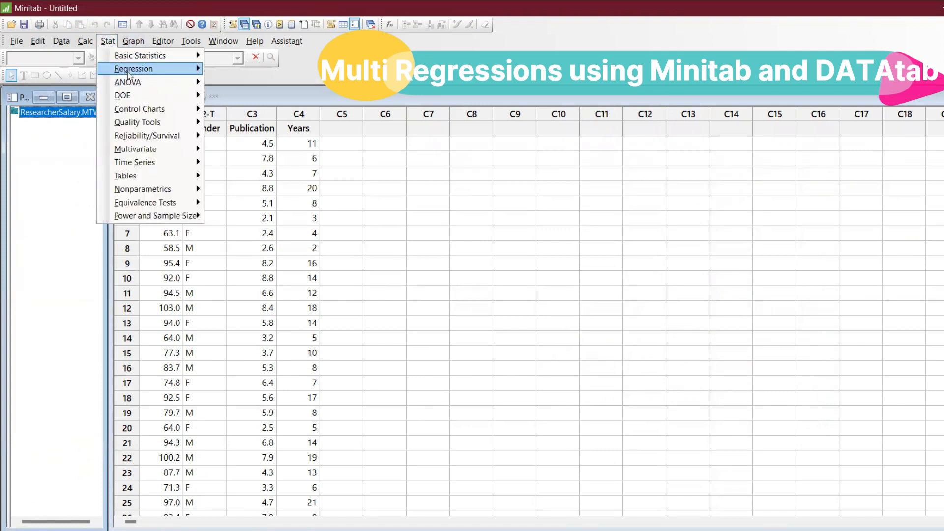
mouse_move(126, 75)
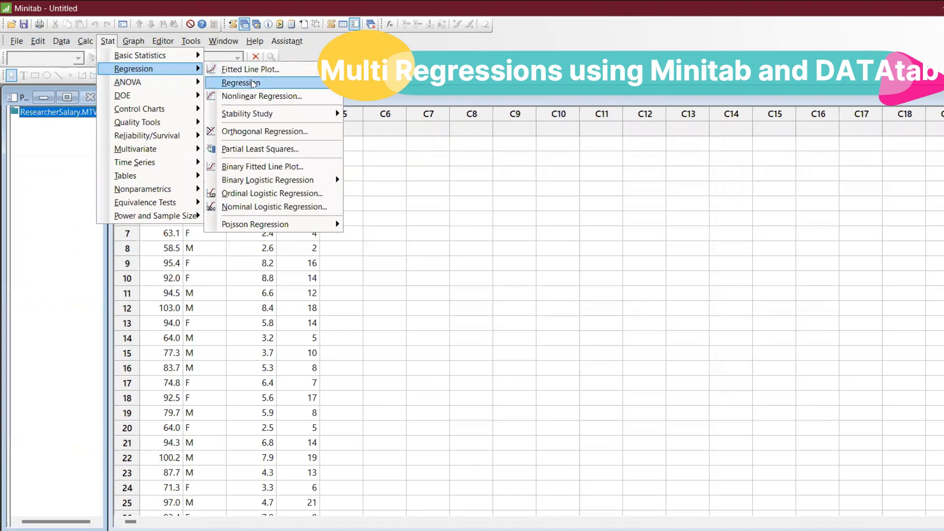
mouse_move(252, 84)
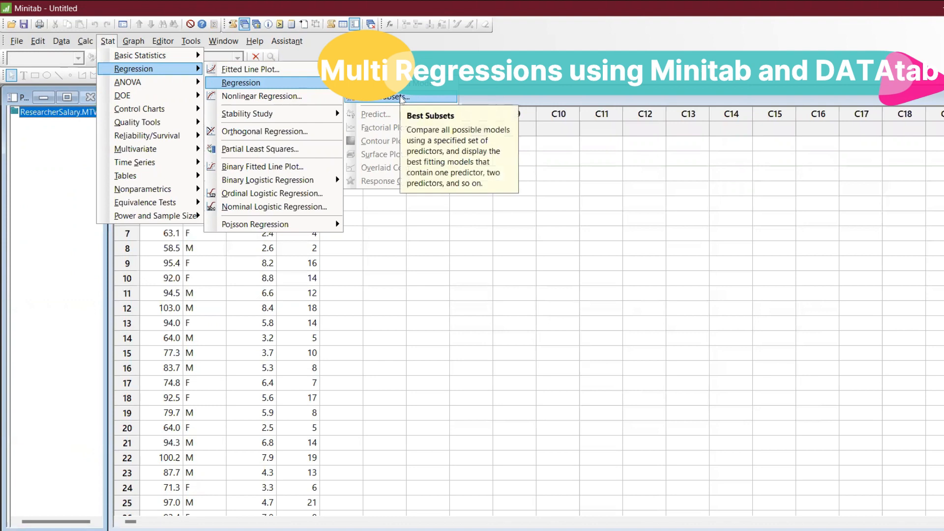
left_click(401, 85)
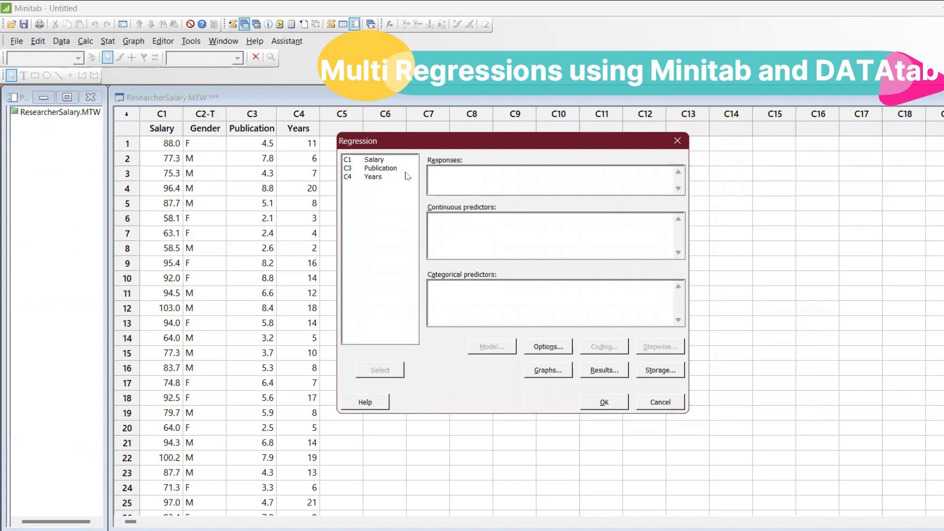
double_click(373, 160)
double_click(396, 168)
double_click(373, 176)
Step: Add Gender as the categorical predictor and run the regression
left_click(471, 295)
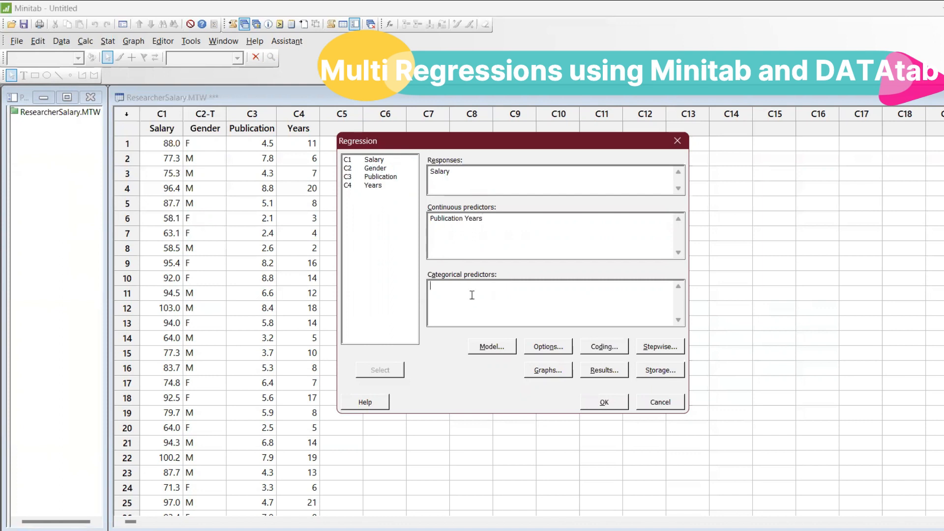
left_click(379, 169)
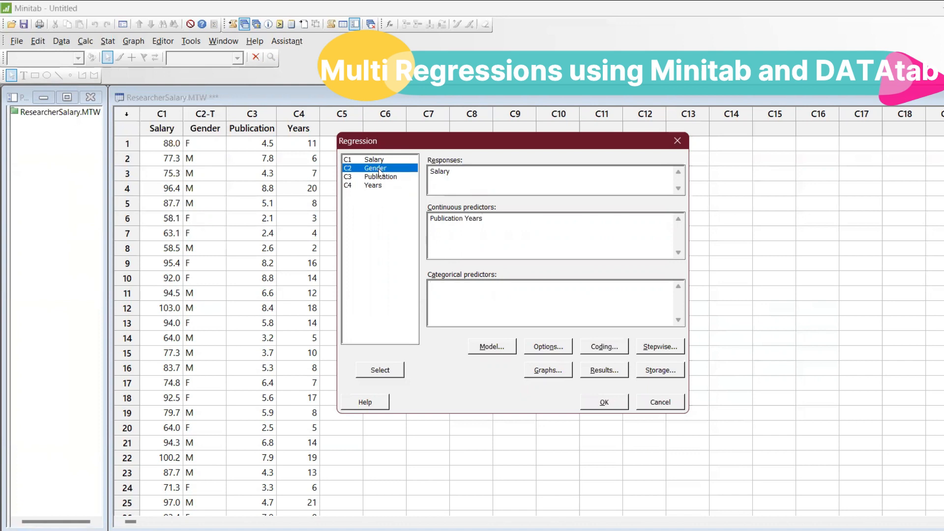
double_click(378, 168)
left_click(506, 184)
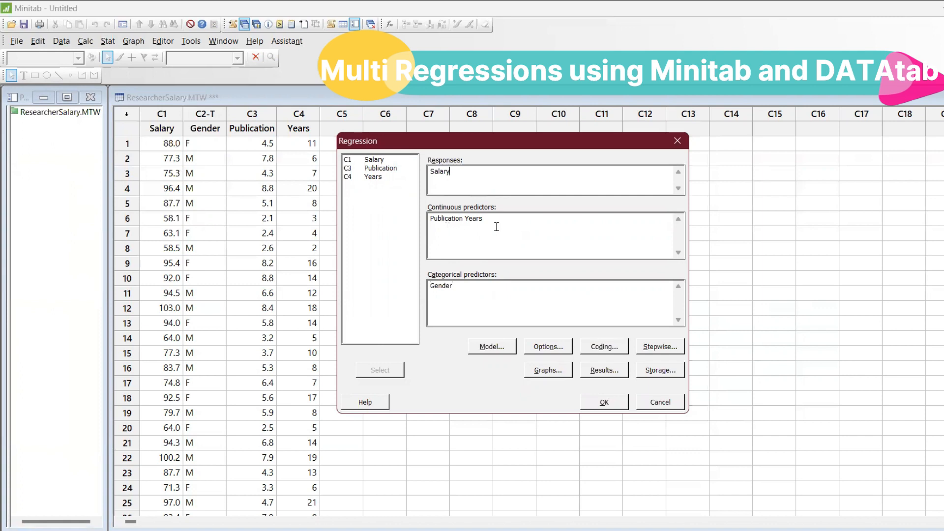
left_click(485, 302)
left_click(604, 402)
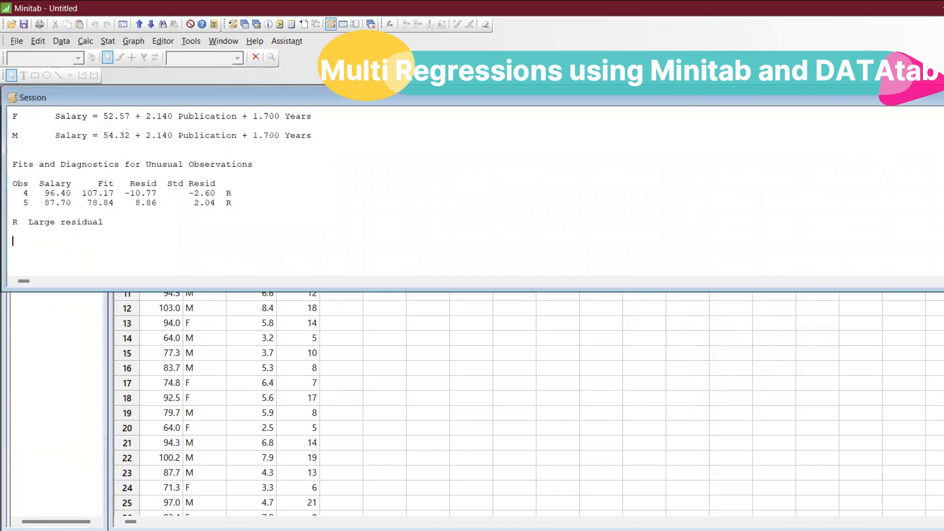
Step: Review the regression output in the repositioned Session window and highlight the Gender row of the Analysis of Variance table
scroll(472, 191, "up", 12)
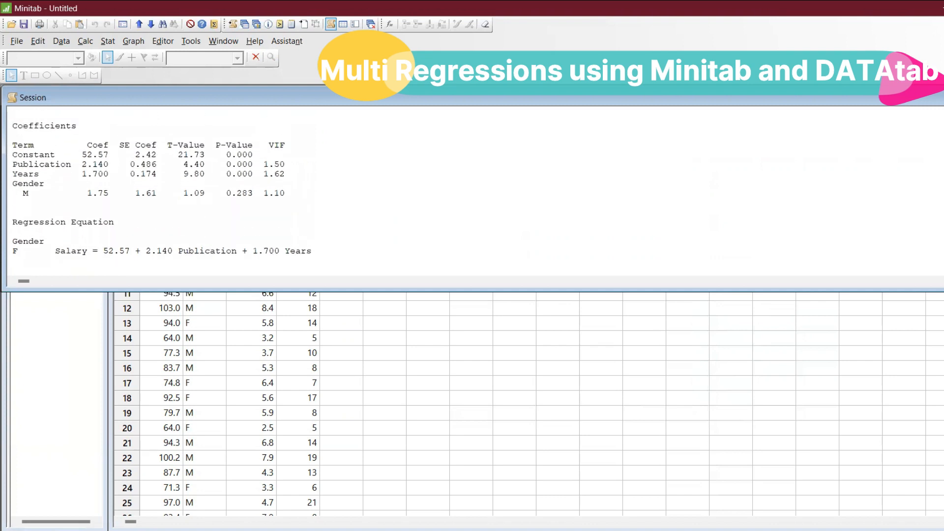
scroll(472, 192, "up", 15)
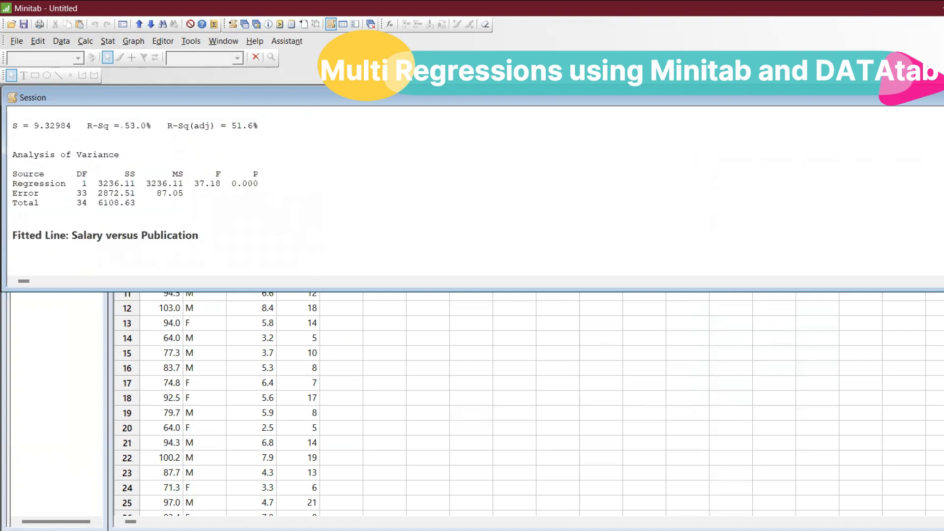
scroll(472, 192, "down", 7)
scroll(13, 240, "down", 1)
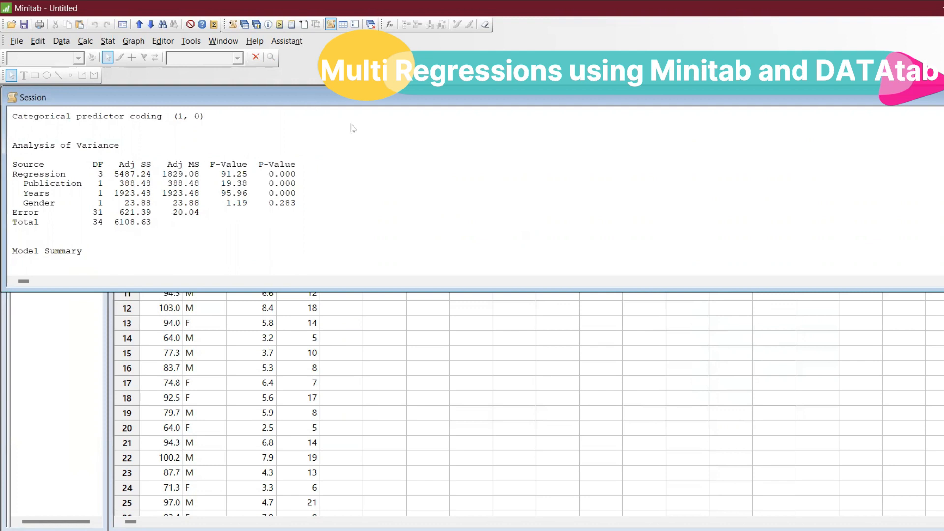
left_click_drag(308, 100, 426, 184)
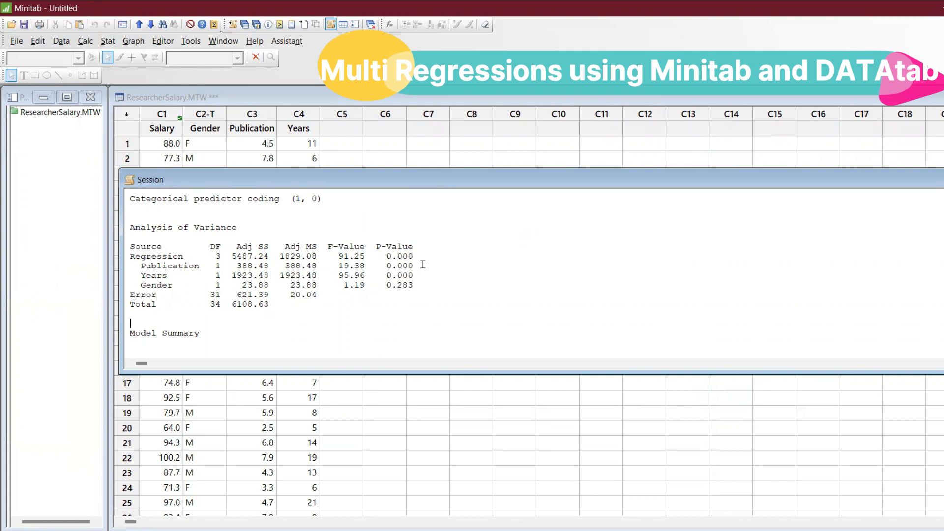
left_click_drag(419, 265, 136, 285)
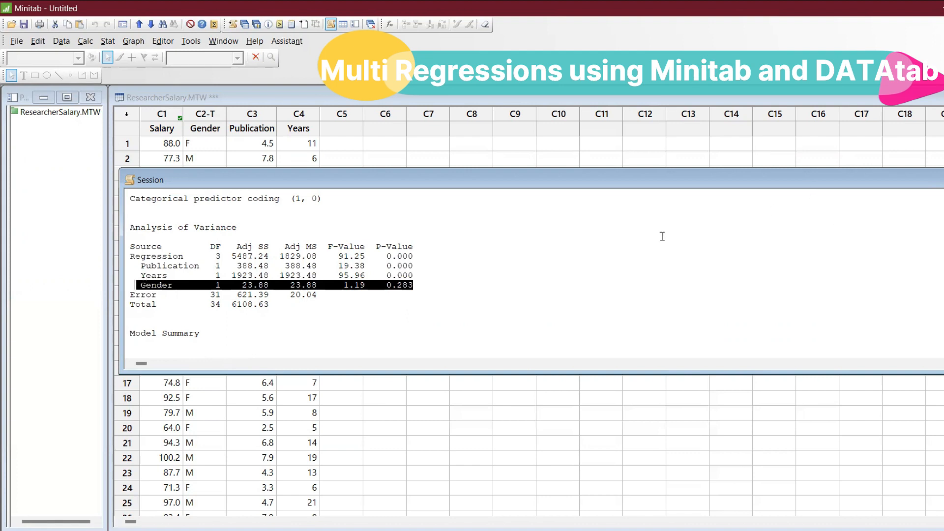
Step: Read on through the Session output to the regression equations and the unusual observations table
left_click(631, 240)
key("Down")
key("Down")
key("Down")
key("Down")
key("Down")
key("Down")
key("Down")
key("Down")
key("Down")
key("Down")
key("Down")
key("Down")
key("Down")
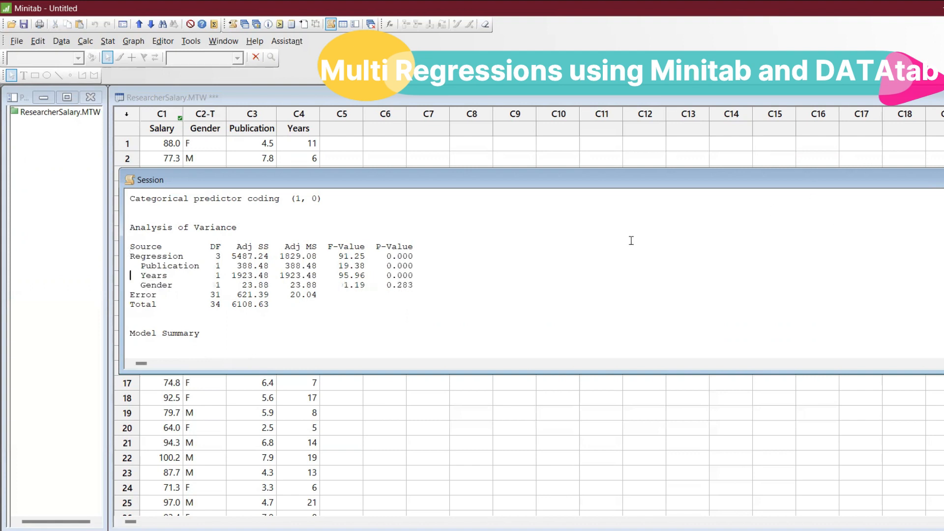
key("Down")
key("Down")
key("Down")
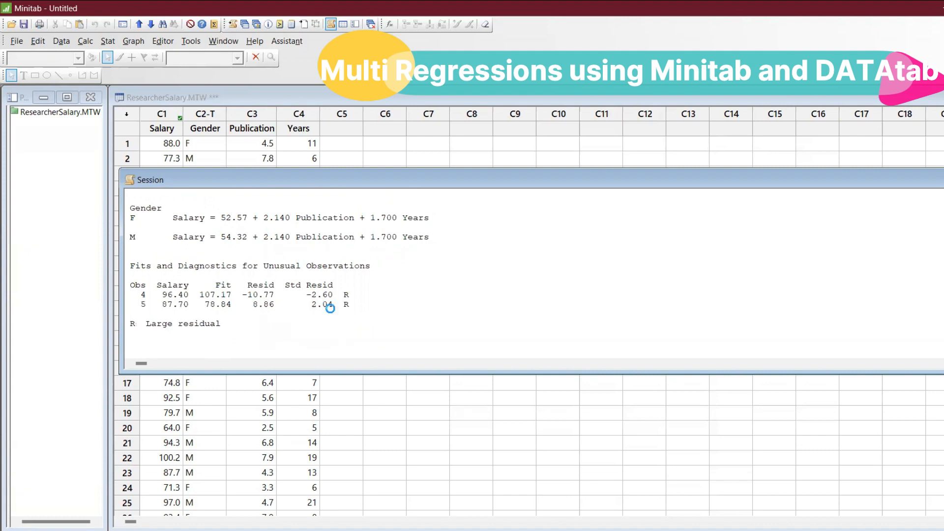
Step: Rerun the regression with the four-in-one residual plots enabled in its graph options
key("ctrl+e")
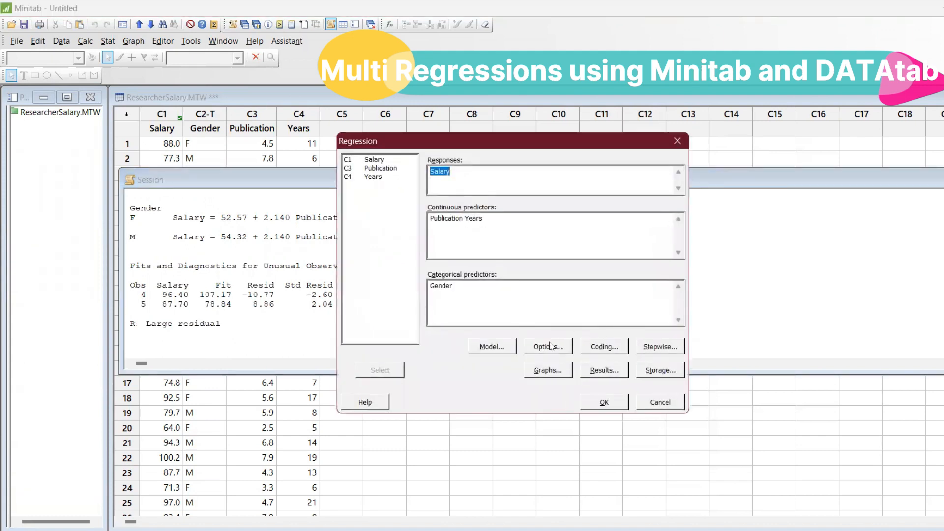
left_click(559, 369)
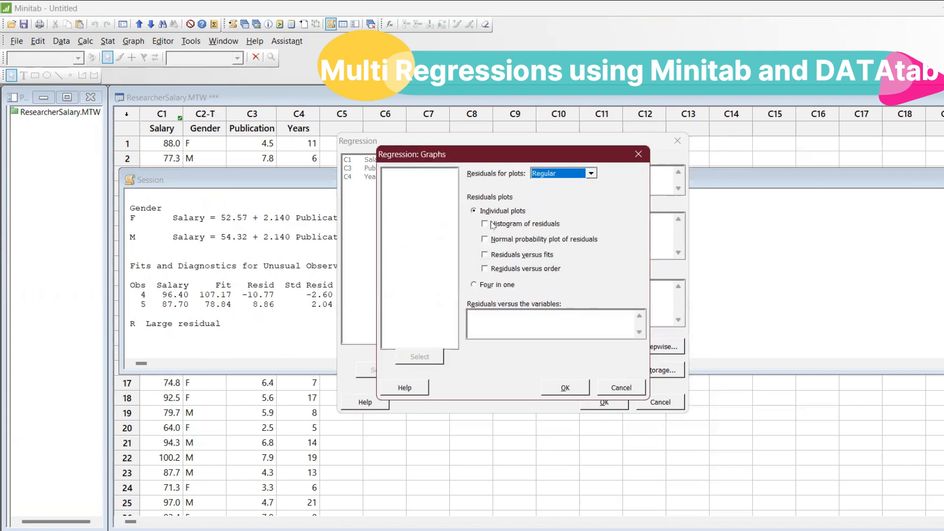
left_click(476, 284)
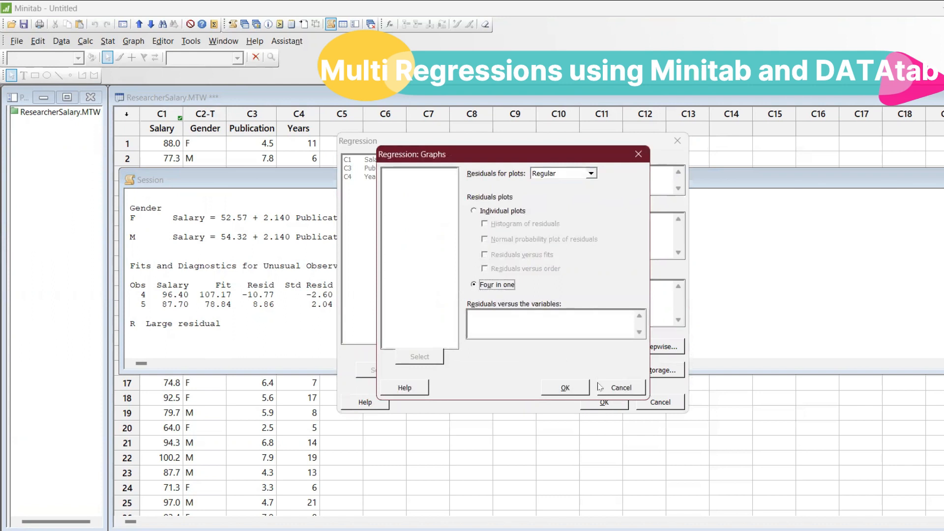
left_click(580, 386)
left_click(604, 402)
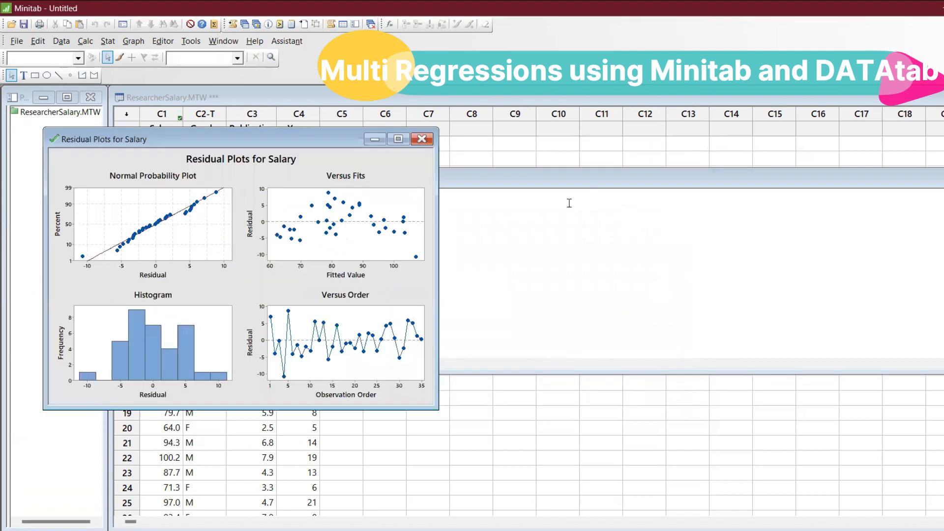
Step: Rearrange the Session window and the Residual Plots for Salary window so the four plots are fully visible beside the worksheet data
left_click(561, 192)
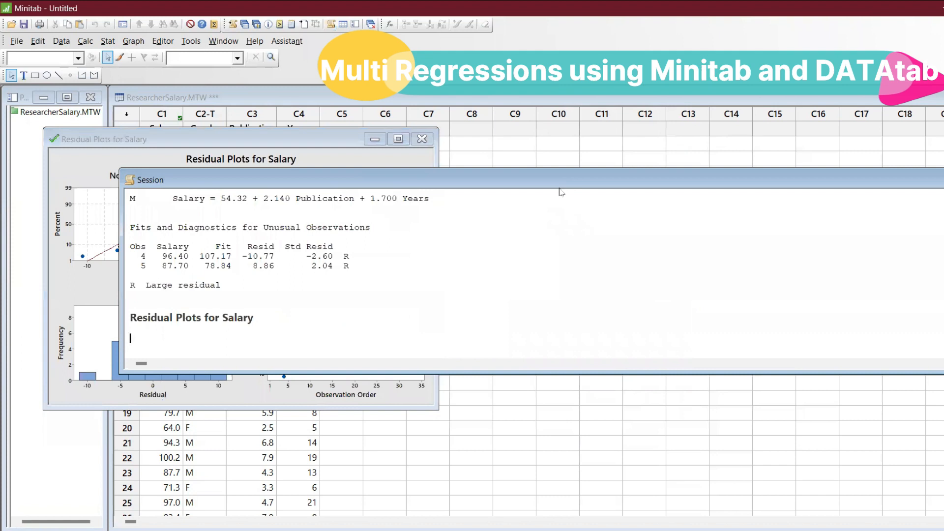
left_click_drag(561, 192, 750, 396)
left_click(327, 148)
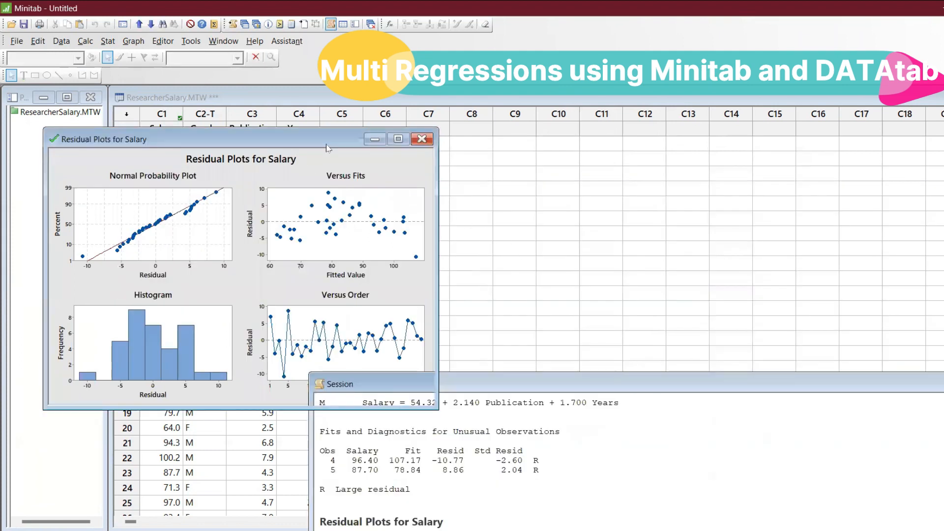
left_click_drag(328, 148, 705, 115)
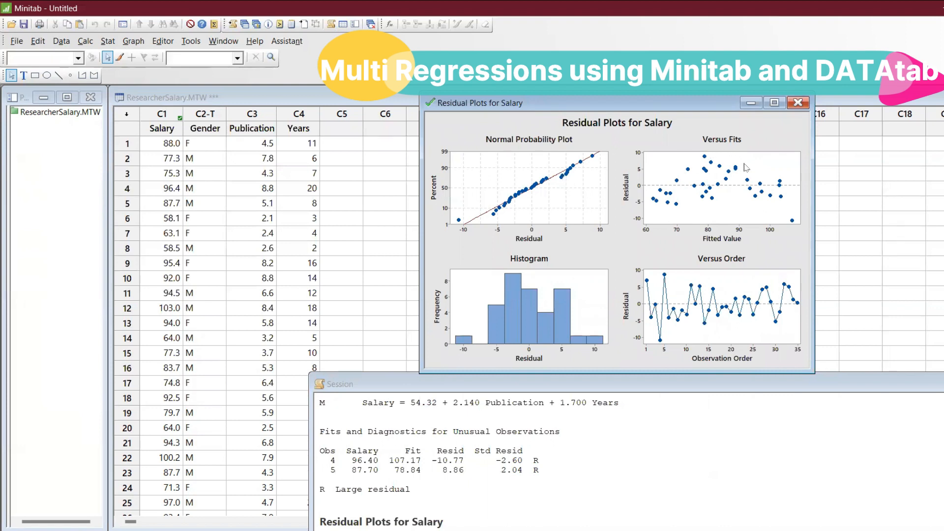
Step: Examine the VIF values in the Coefficients table of the repositioned Session window, and clear the window from view
left_click(675, 388)
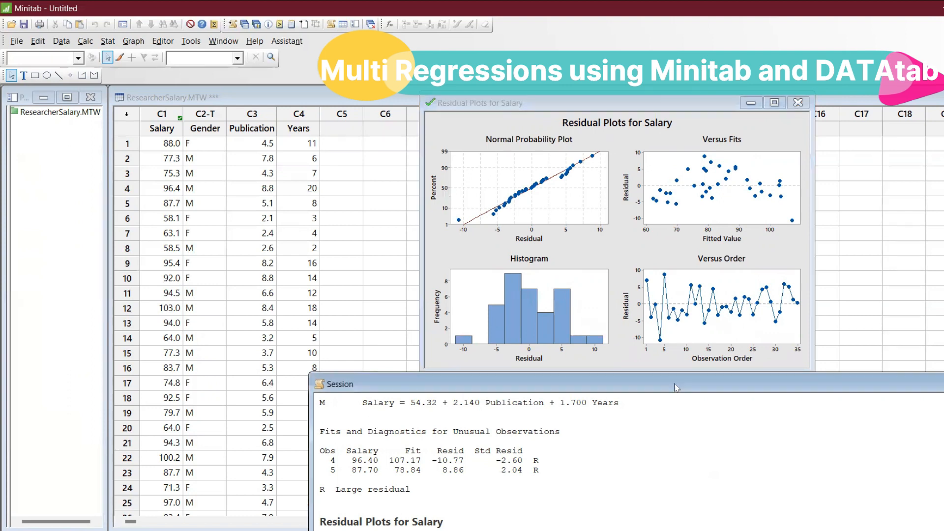
left_click_drag(674, 388, 575, 184)
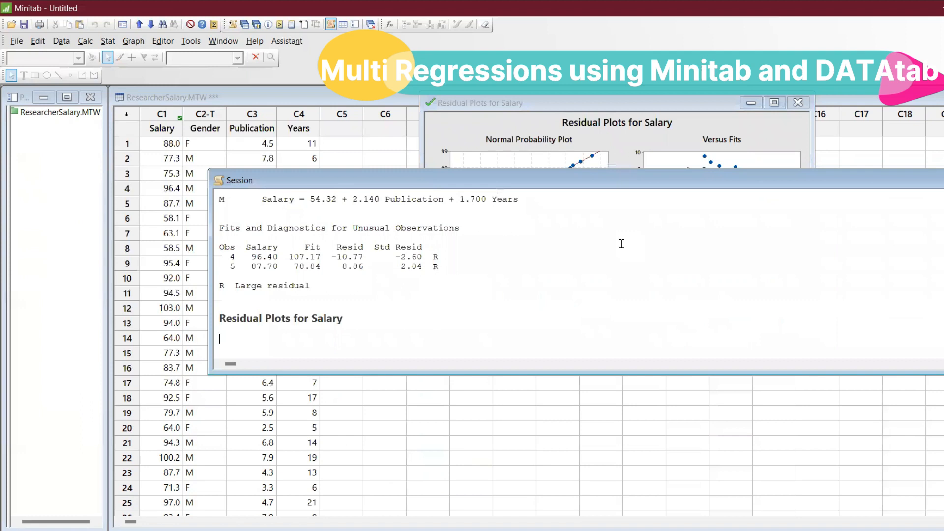
scroll(621, 244, "up", 6)
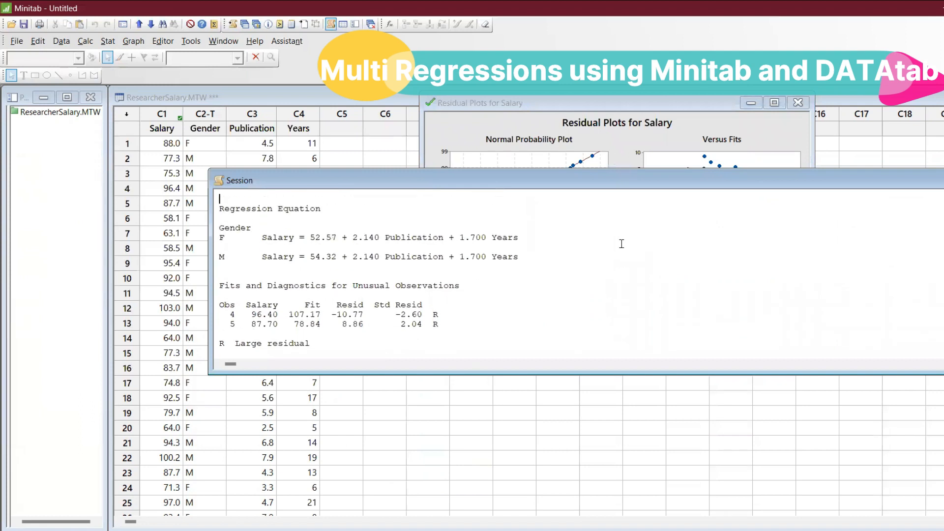
scroll(621, 244, "up", 2)
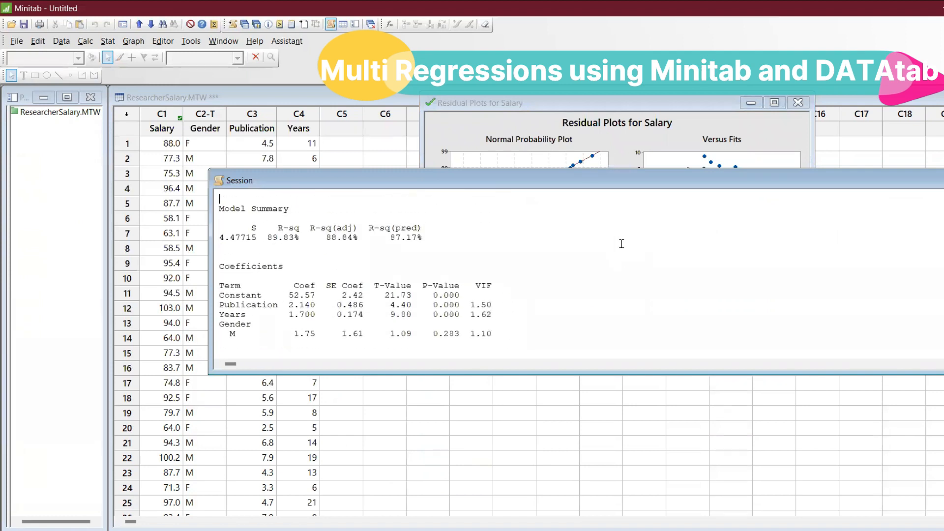
left_click(500, 293)
left_click_drag(499, 292, 477, 286)
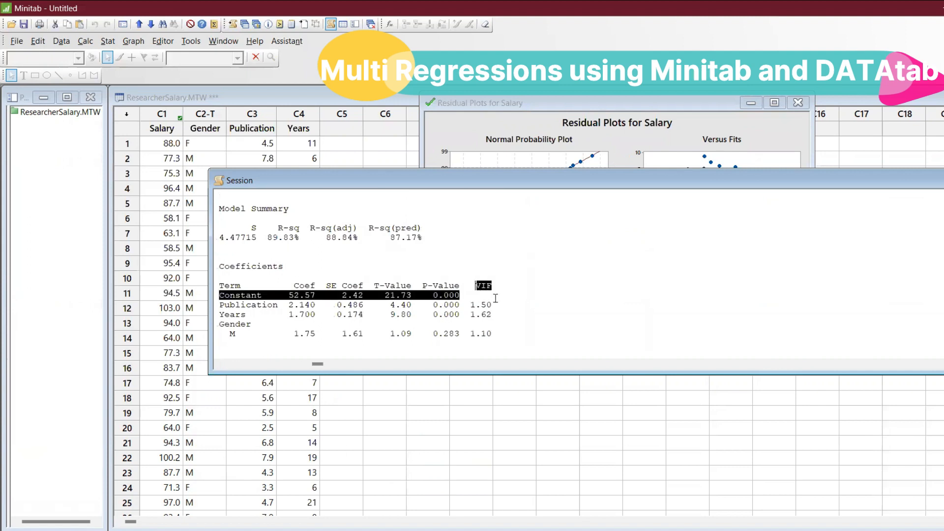
left_click(545, 322)
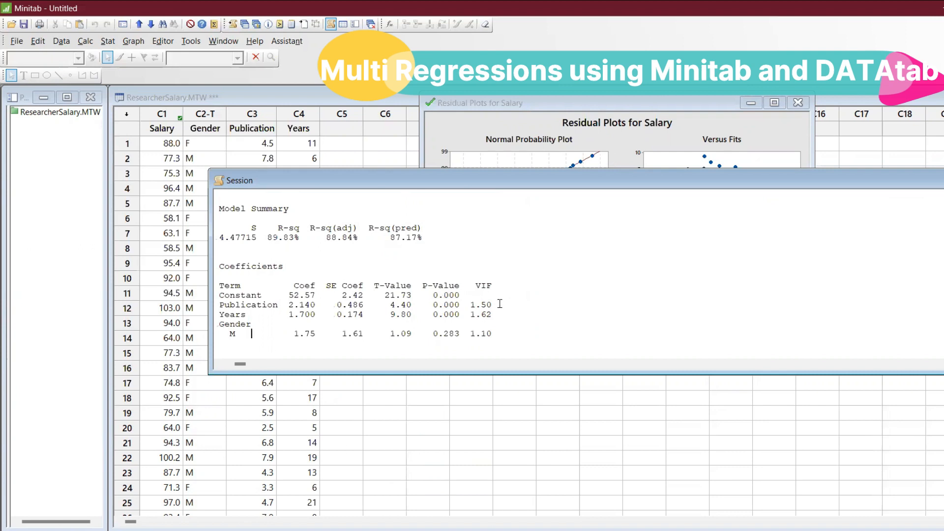
left_click(499, 304)
double_click(923, 182)
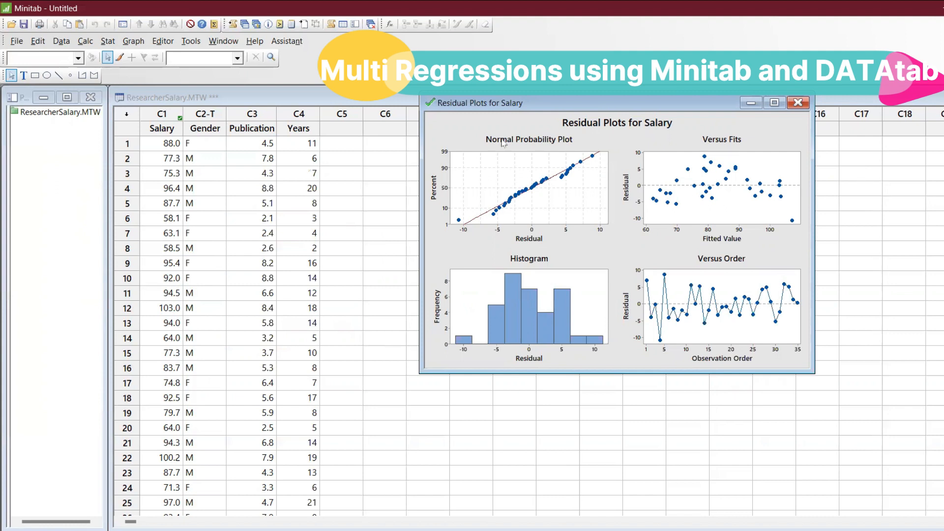
Step: Copy the Salary, Gender, Publication and Years columns with their headers and paste them into the DATAtab statistics calculator table
left_click_drag(165, 129, 298, 399)
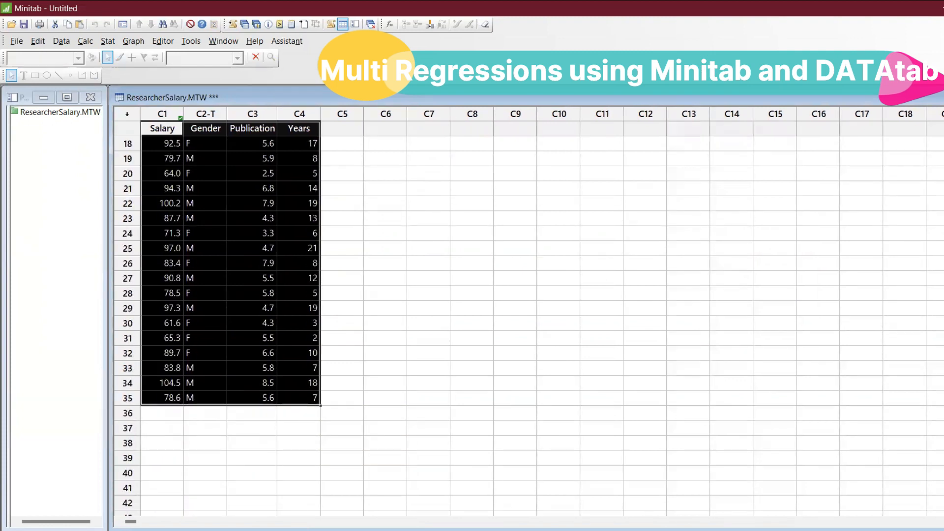
key("alt+Tab")
left_click(218, 225)
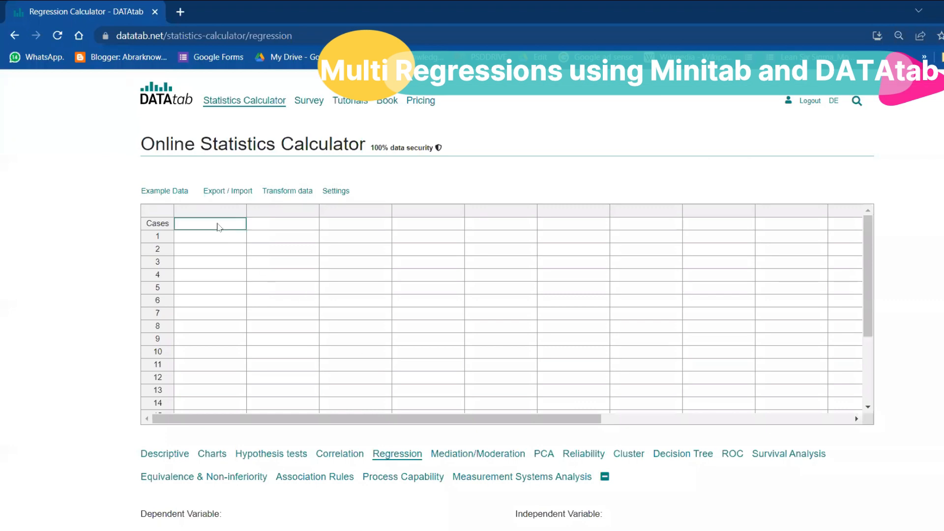
key("ctrl+v")
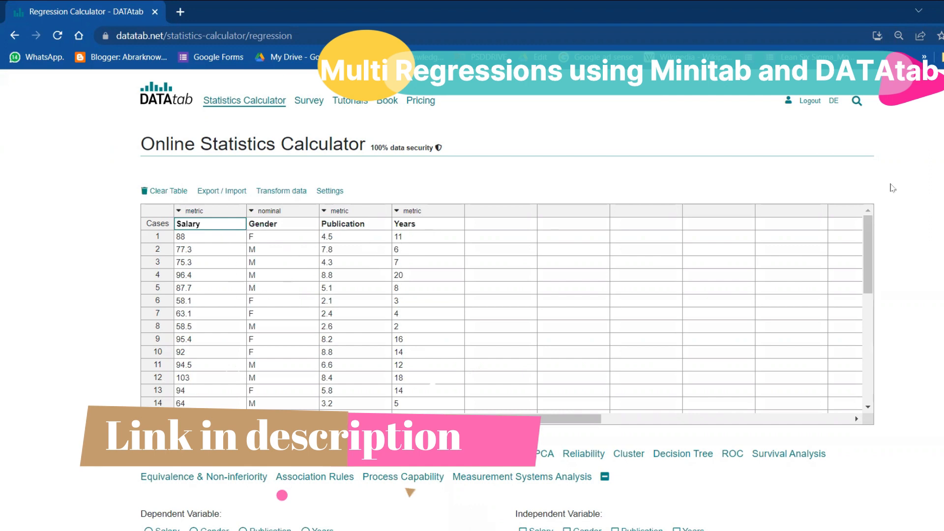
Step: Set Salary as the dependent variable and Years as the only independent variable, and review the linear regression results
scroll(528, 344, "down", 3)
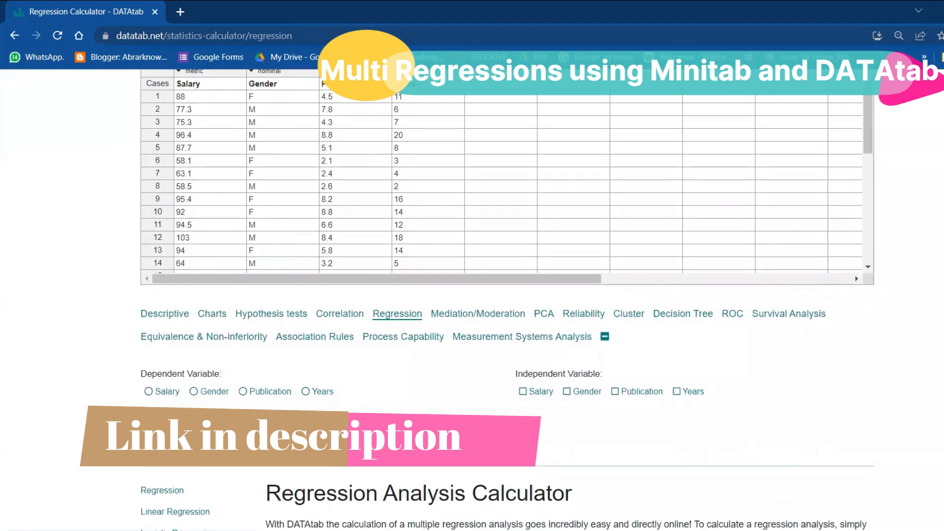
left_click(160, 391)
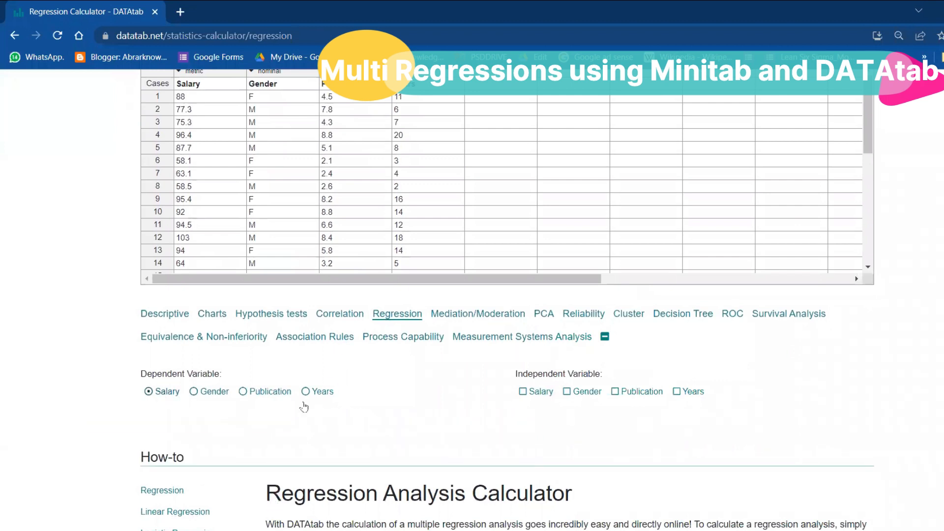
left_click(529, 399)
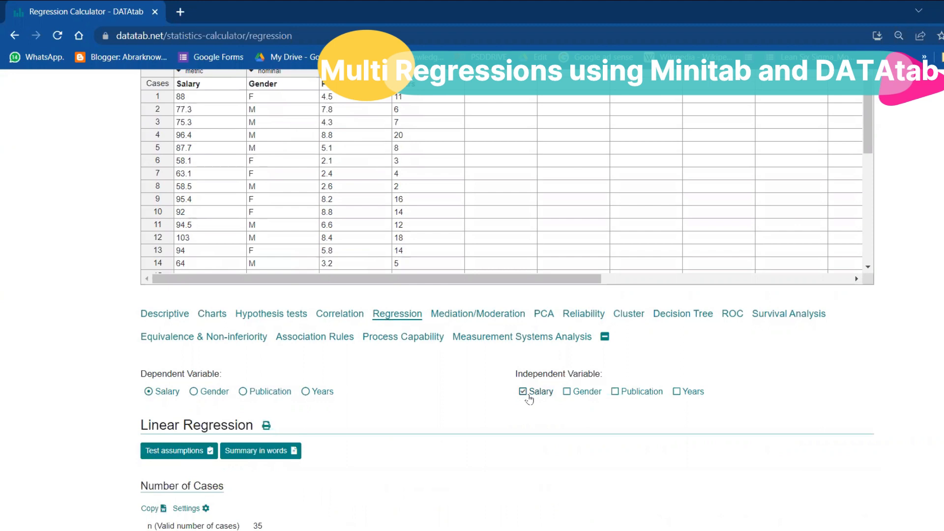
left_click(529, 399)
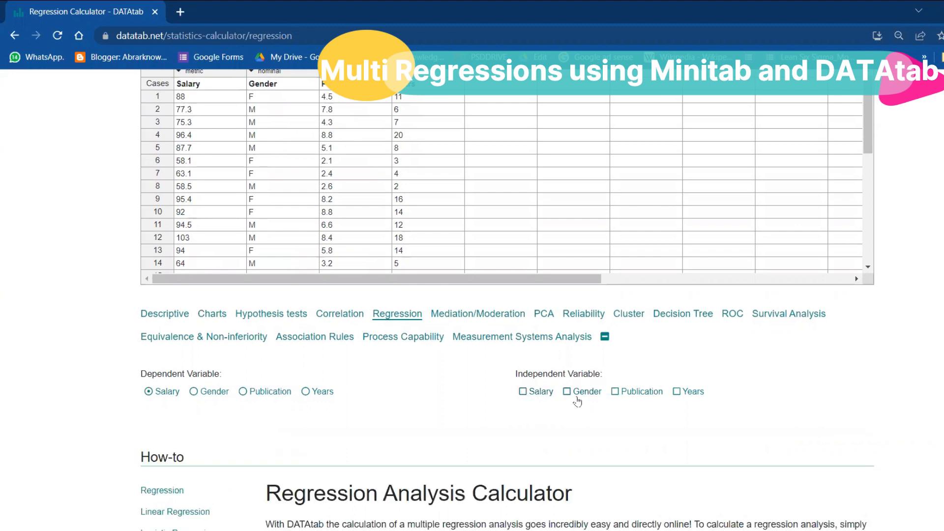
left_click(677, 392)
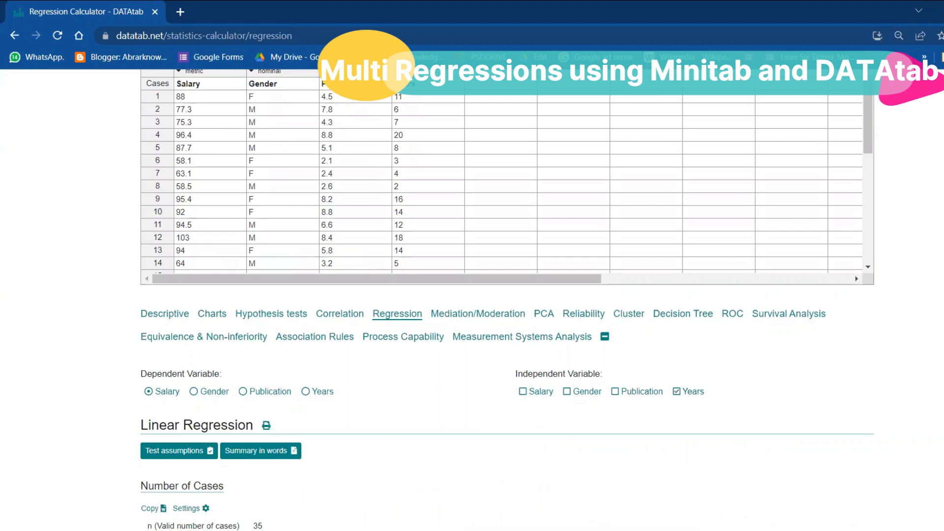
scroll(508, 300, "down", 6)
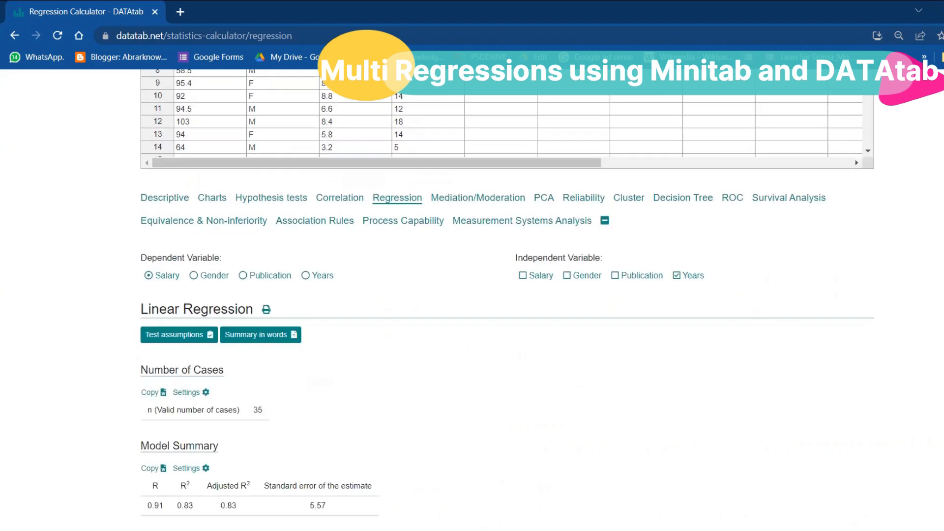
scroll(508, 300, "down", 2)
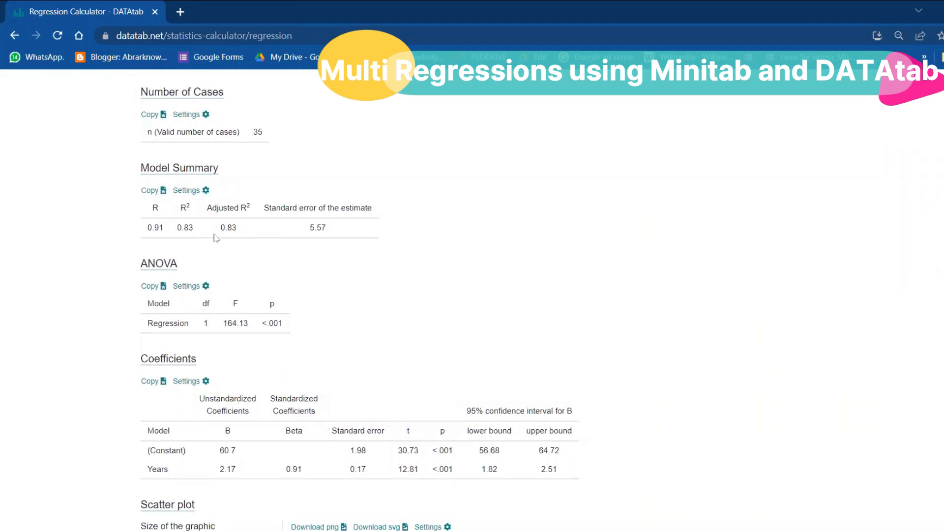
Step: Replace Years with Publication as the independent variable and review the regression results
scroll(731, 267, "up", 5)
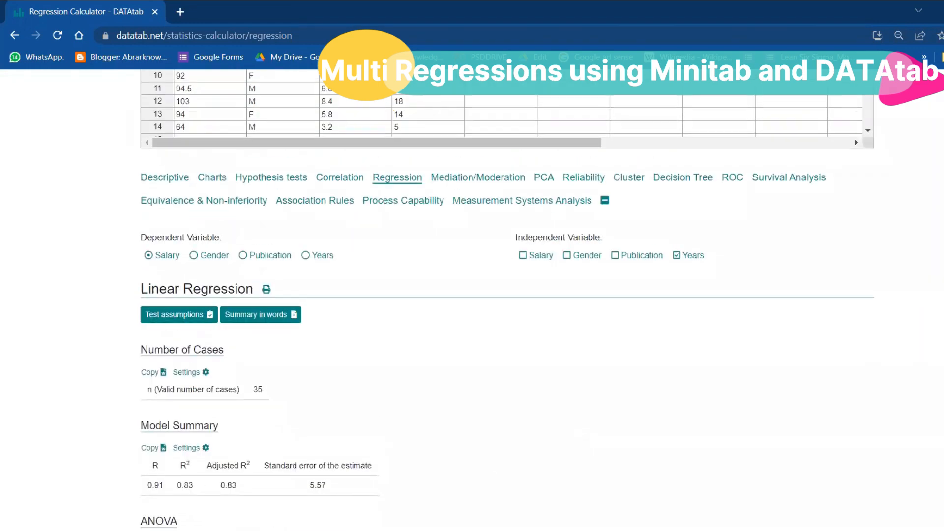
left_click(677, 255)
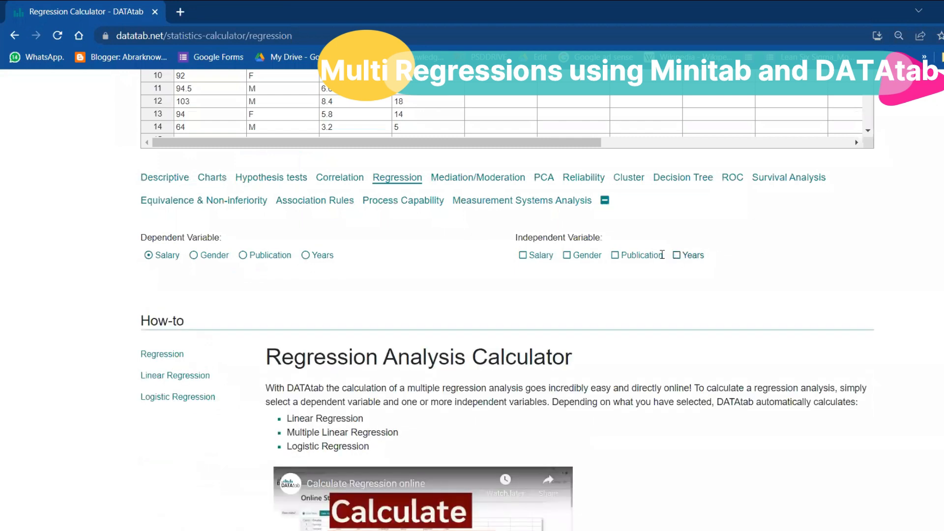
left_click(614, 256)
scroll(514, 322, "down", 3)
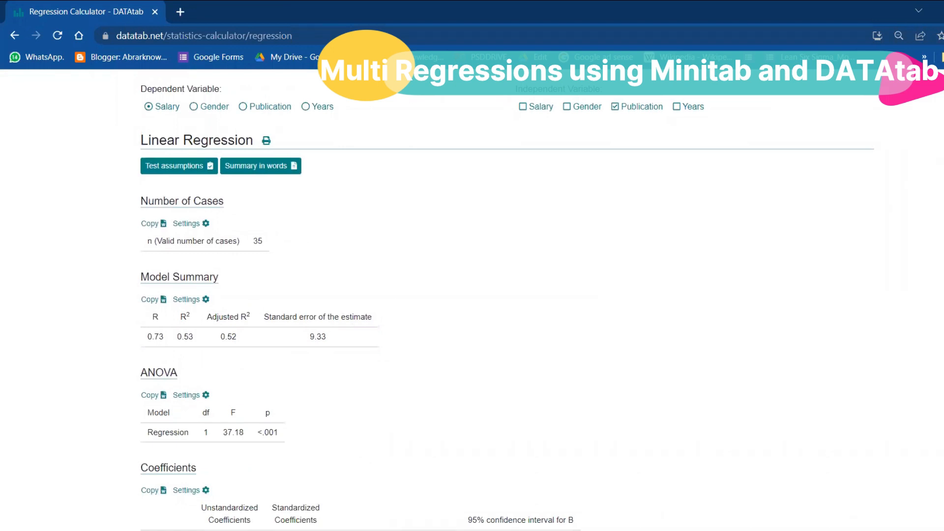
Step: Add Years and Gender to Publication as independent variables and view the multiple regression's ANOVA and Coefficients tables
scroll(508, 299, "up", 2)
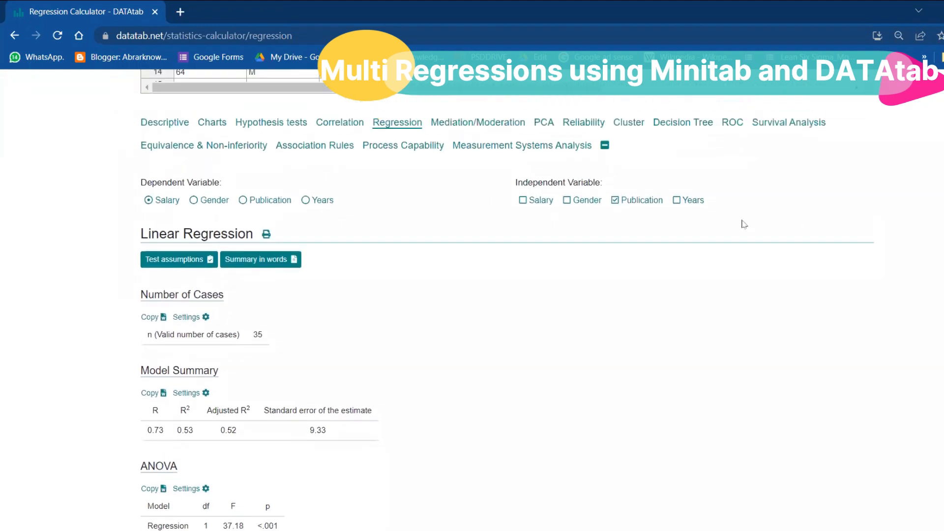
left_click(676, 201)
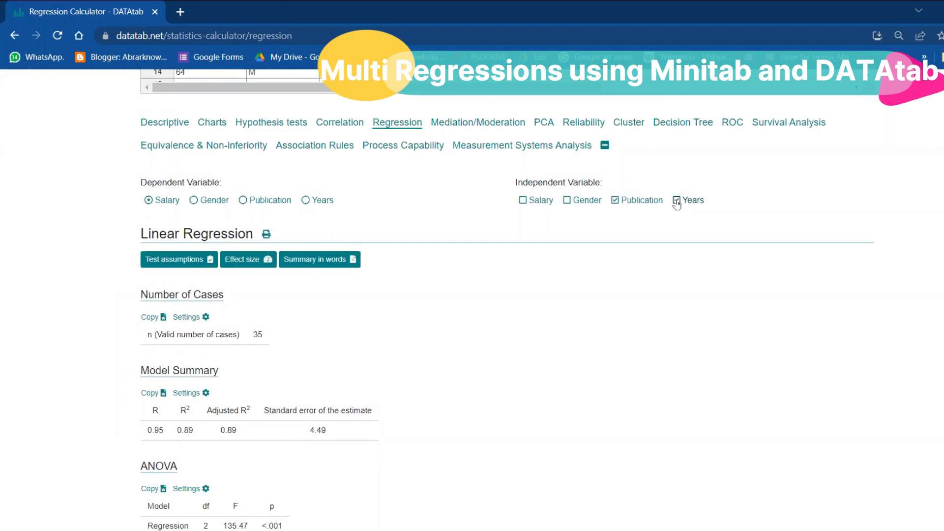
left_click(567, 201)
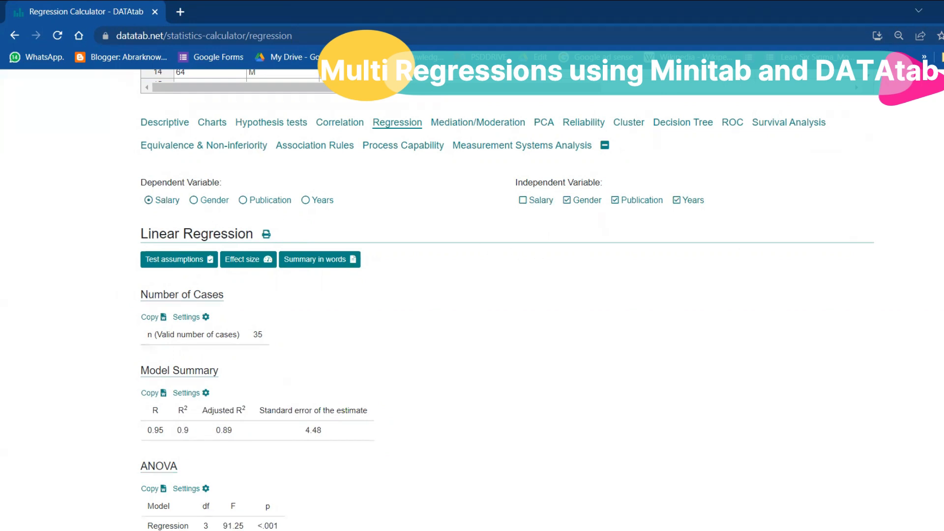
scroll(472, 300, "down", 6)
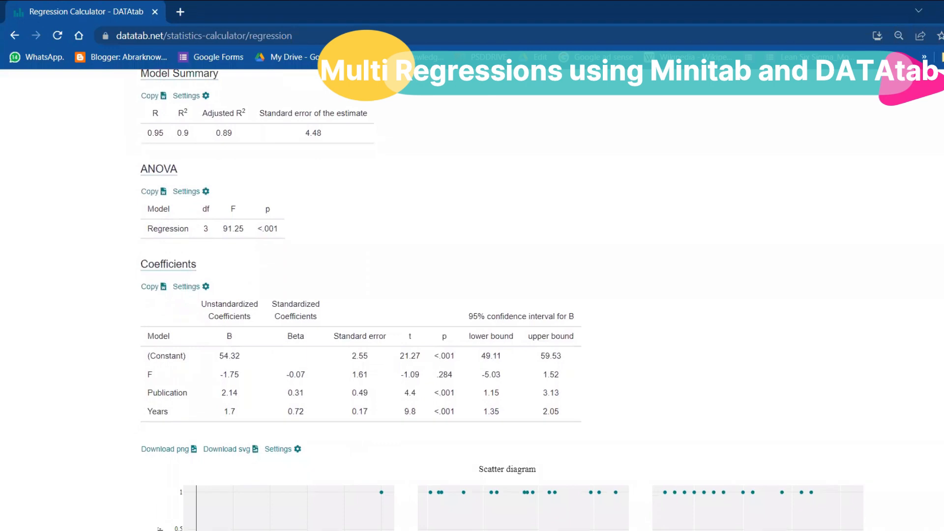